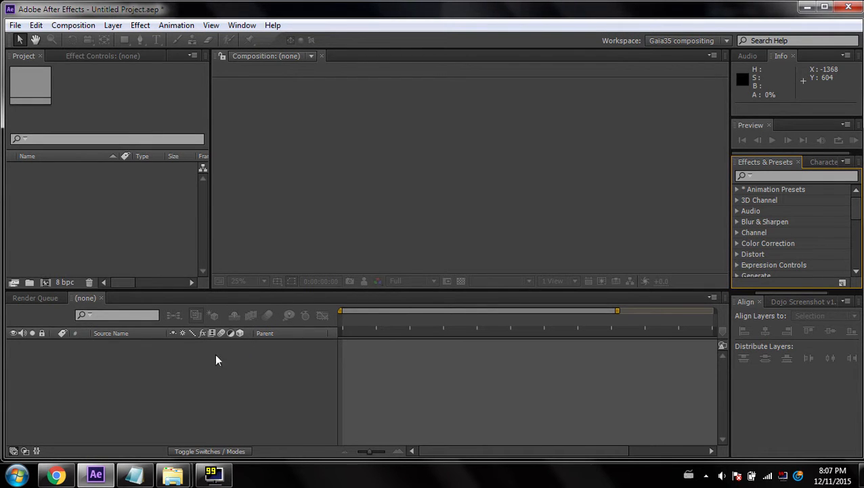
# Check the Video 3 roto topics in the Notepad notes, and minimize the notes to return to After Effects.
pyautogui.click(134, 474)
pyautogui.moveTo(7, 268); pyautogui.dragTo(37, 268)
pyautogui.click(8, 281)
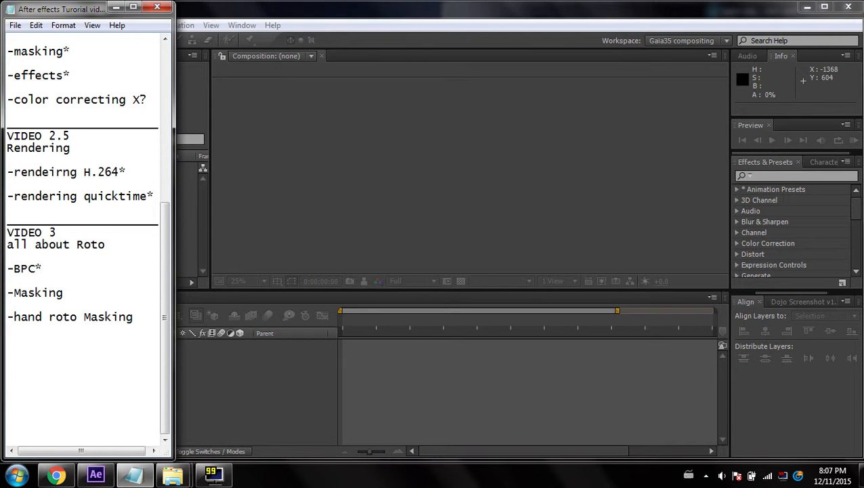
pyautogui.click(116, 6)
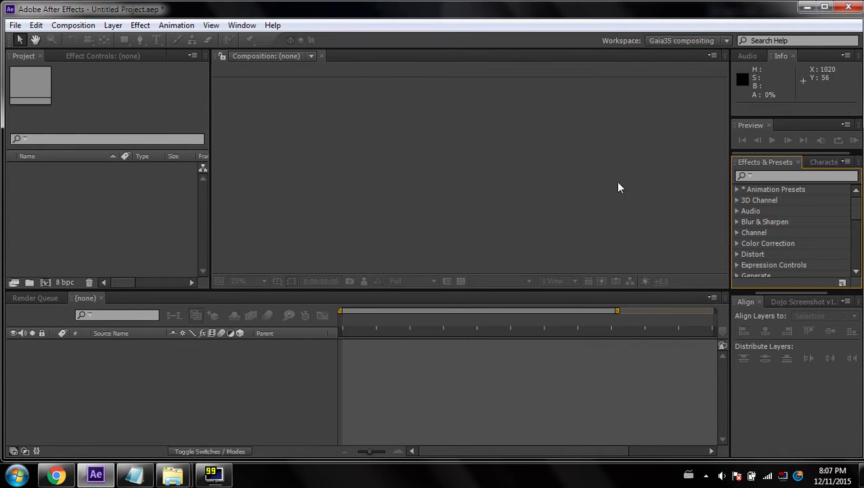
# Set the project's color depth to 16 bits per channel.
pyautogui.click(58, 283)
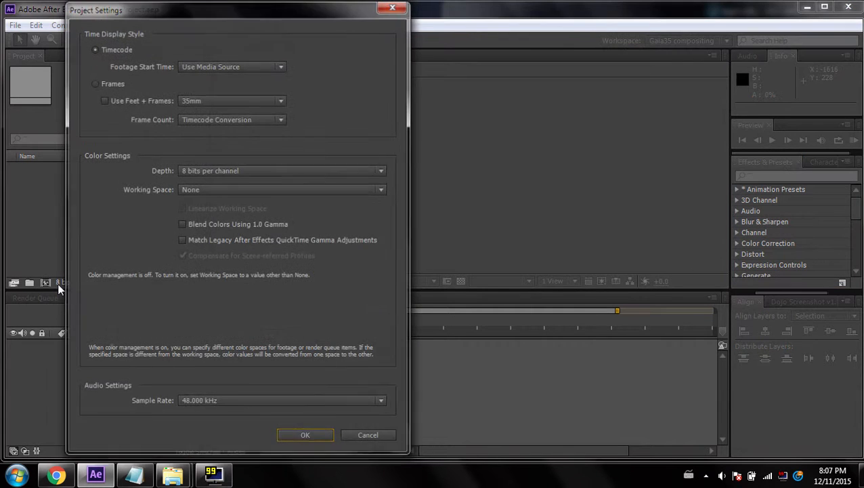
pyautogui.click(250, 170)
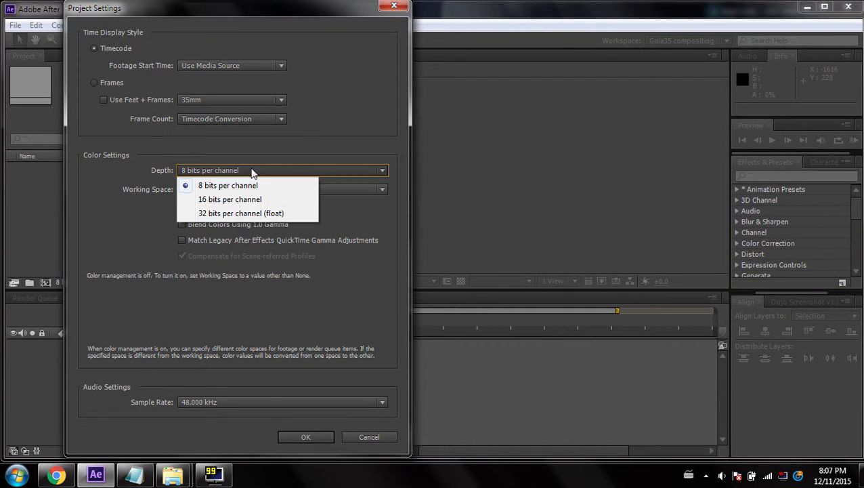
pyautogui.click(202, 199)
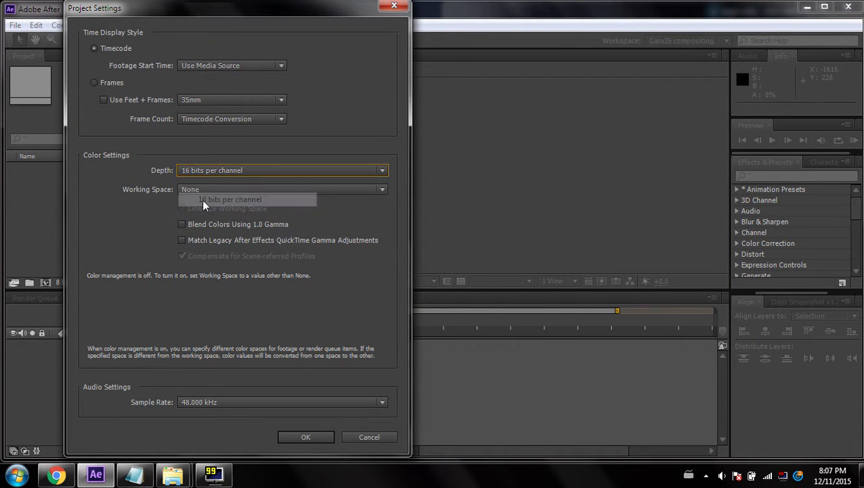
pyautogui.click(317, 432)
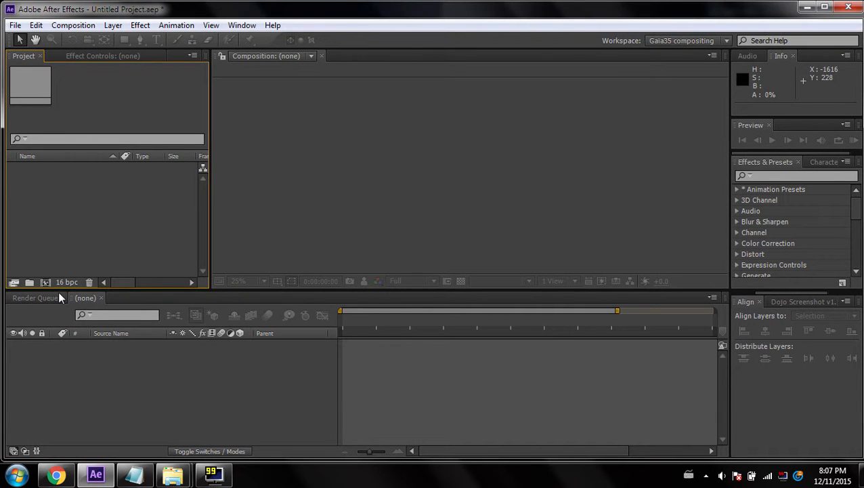
# Switch to Chrome to examine the color banding comparison image, and close the browser.
pyautogui.click(51, 480)
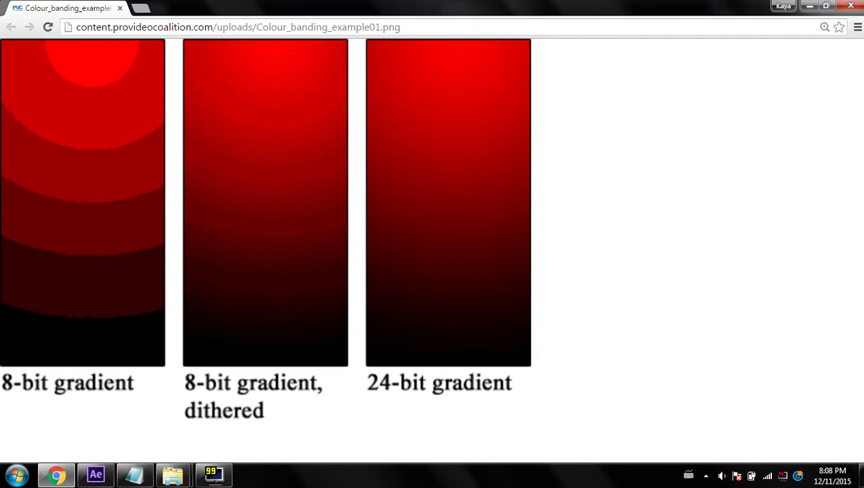
pyautogui.click(851, 5)
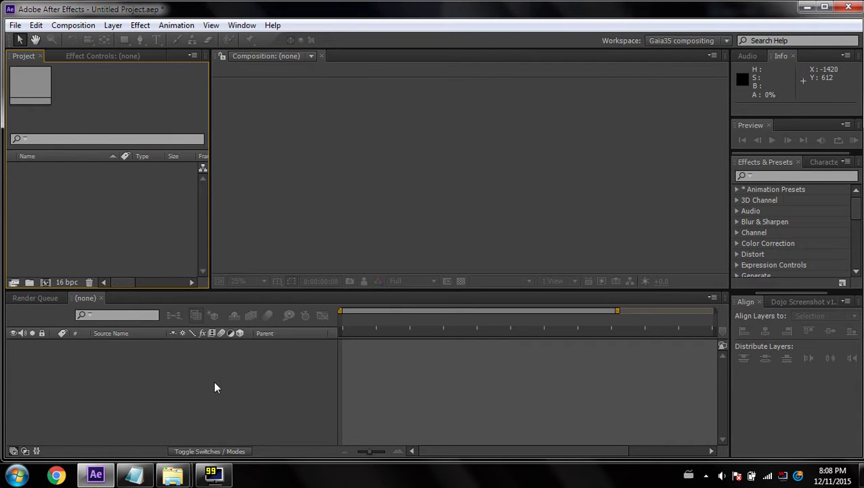
# Import BG Plate.mp4 and Reflection.mp4 from the Roto_try_2 footage folder into the After Effects project.
pyautogui.moveTo(173, 474)
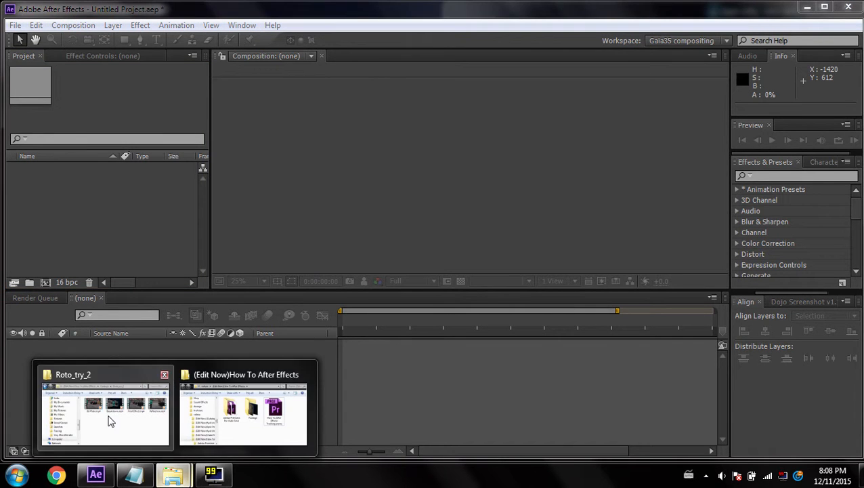
pyautogui.click(110, 421)
pyautogui.doubleClick(682, 88)
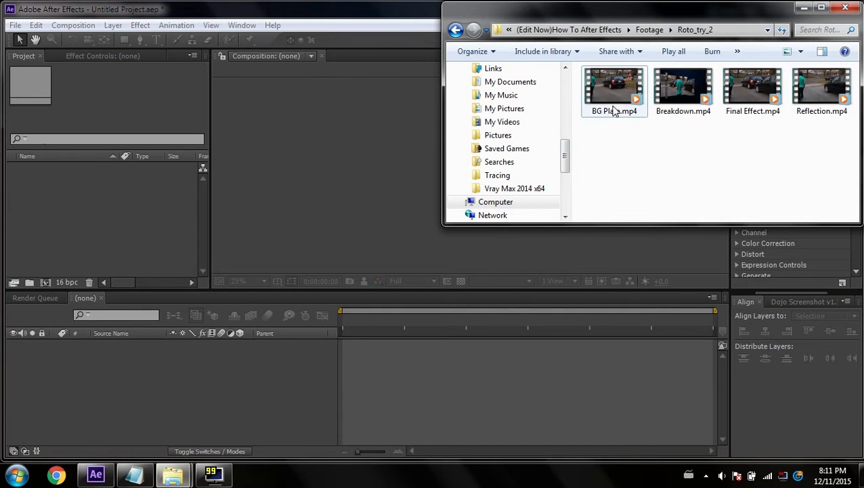
pyautogui.click(613, 108)
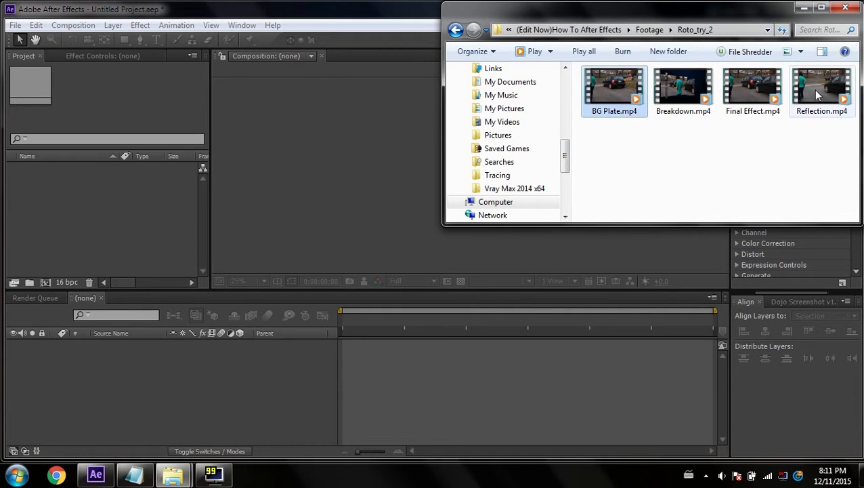
pyautogui.keyDown('ctrl'); pyautogui.click(816, 95); pyautogui.keyUp('ctrl')
pyautogui.moveTo(816, 95); pyautogui.dragTo(131, 225)
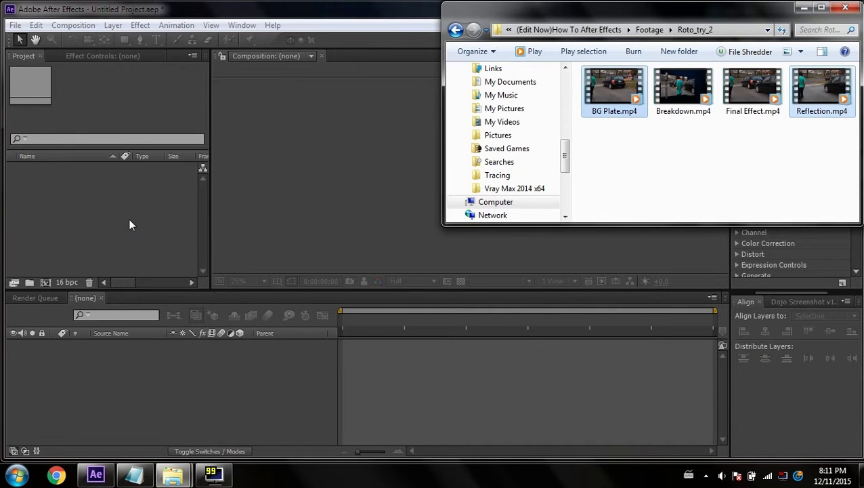
pyautogui.click(158, 245)
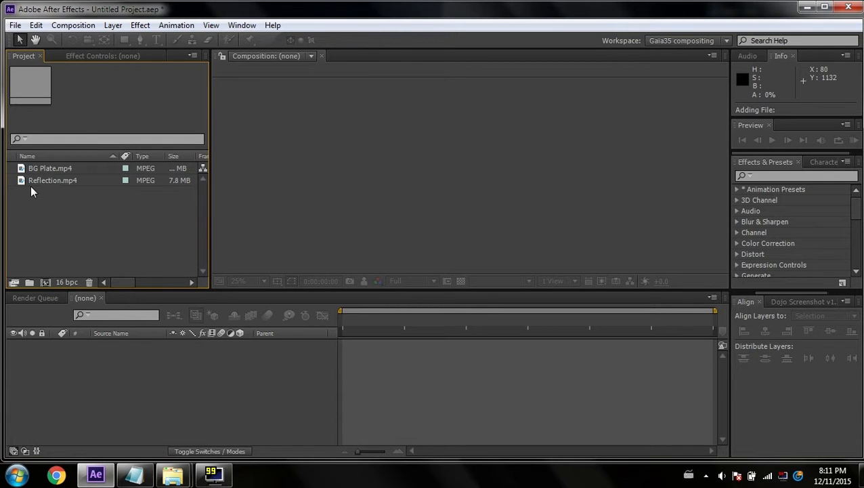
# Create a composition from BG Plate.mp4 and add Reflection.mp4 as the layer above it.
pyautogui.click(51, 168)
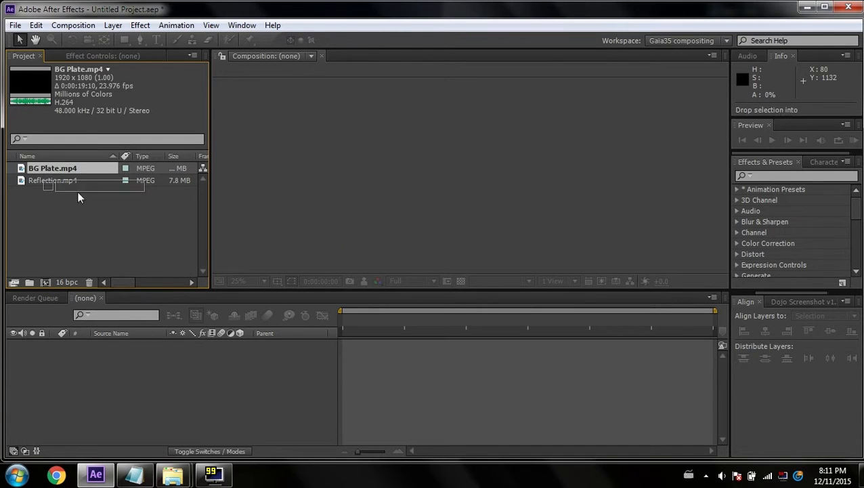
pyautogui.click(46, 283)
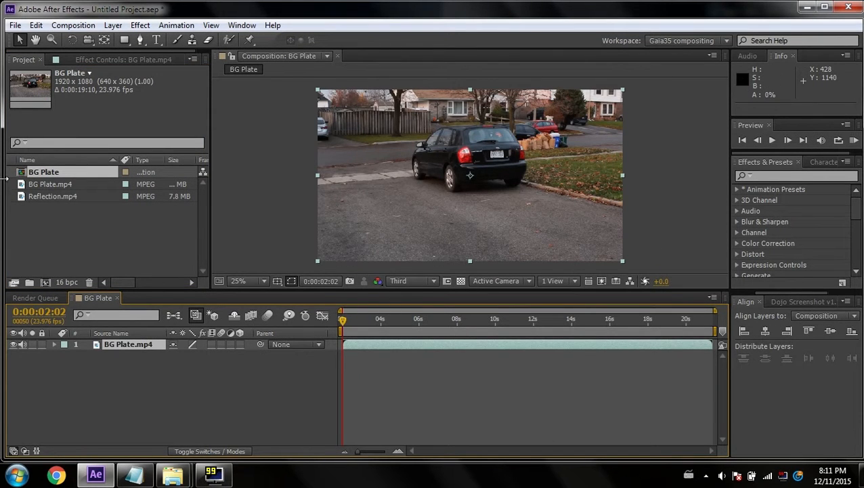
pyautogui.moveTo(48, 194); pyautogui.dragTo(89, 338)
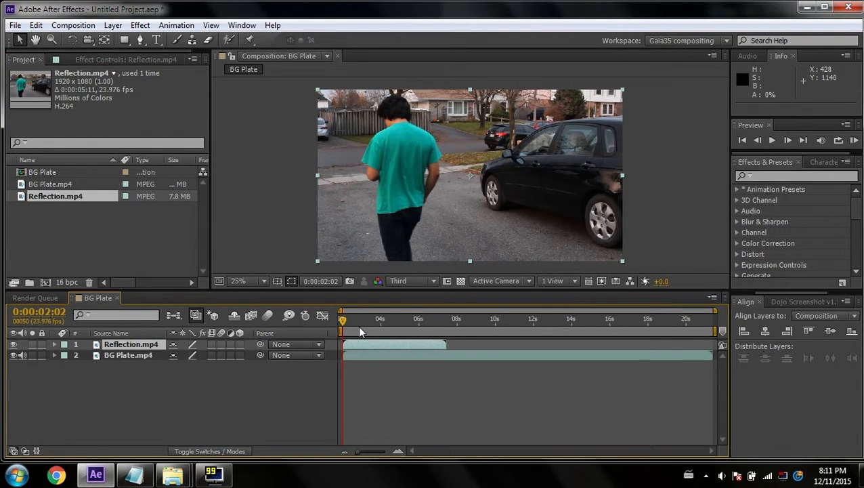
# Compare the car's position in the two clips by repeatedly hiding and showing the Reflection.mp4 layer.
pyautogui.click(15, 345)
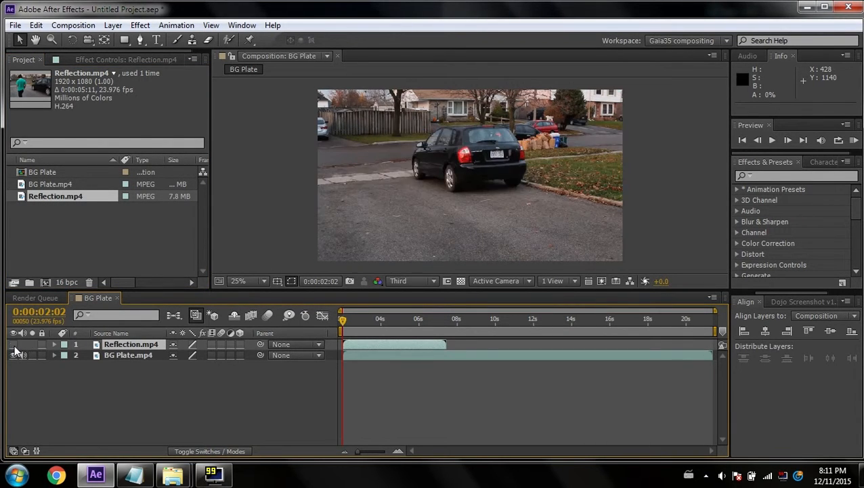
pyautogui.click(14, 346)
pyautogui.click(15, 345)
pyautogui.click(15, 345)
pyautogui.click(15, 345)
pyautogui.click(14, 346)
pyautogui.click(14, 345)
pyautogui.click(14, 345)
pyautogui.click(14, 345)
pyautogui.click(14, 345)
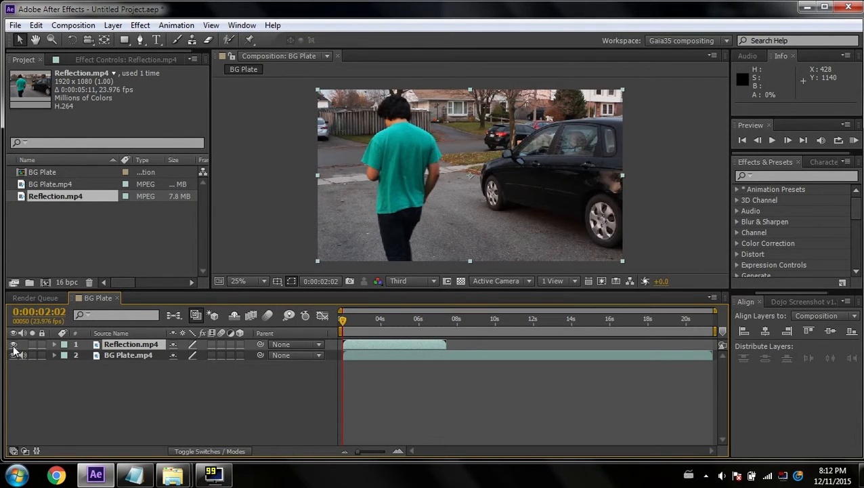
pyautogui.click(15, 345)
pyautogui.scroll(3, 498, 193)
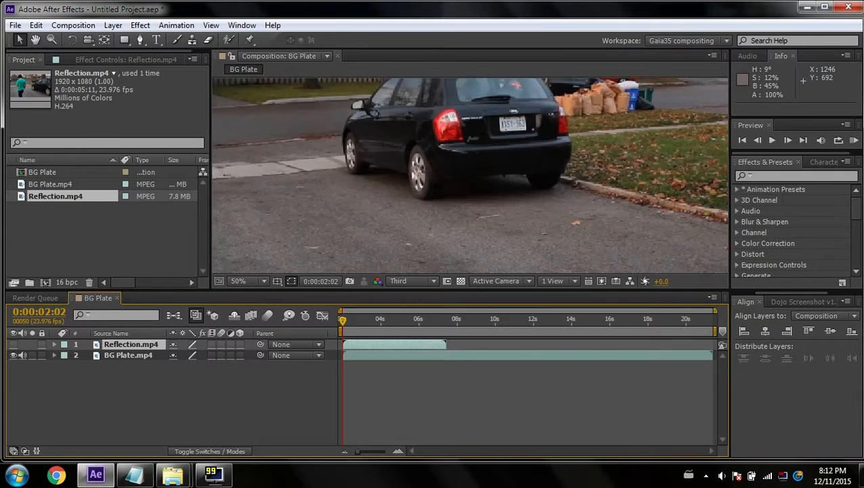
pyautogui.scroll(-3, 501, 219)
pyautogui.click(14, 346)
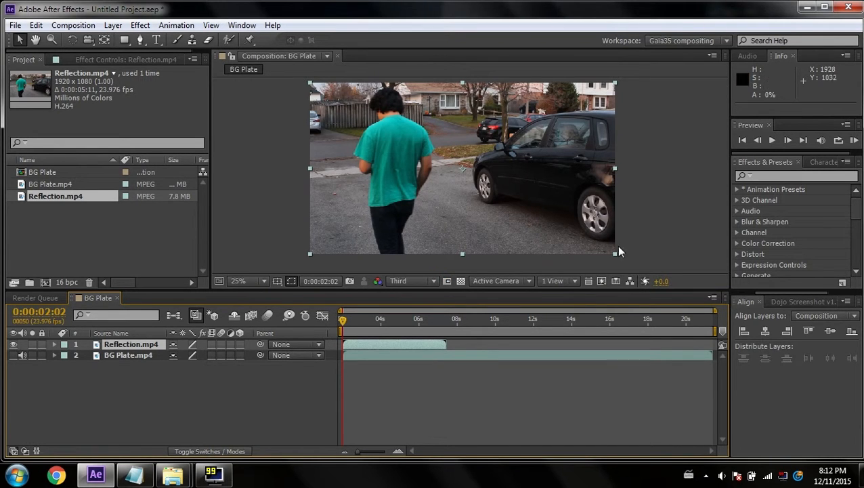
pyautogui.moveTo(578, 193); pyautogui.dragTo(566, 201)
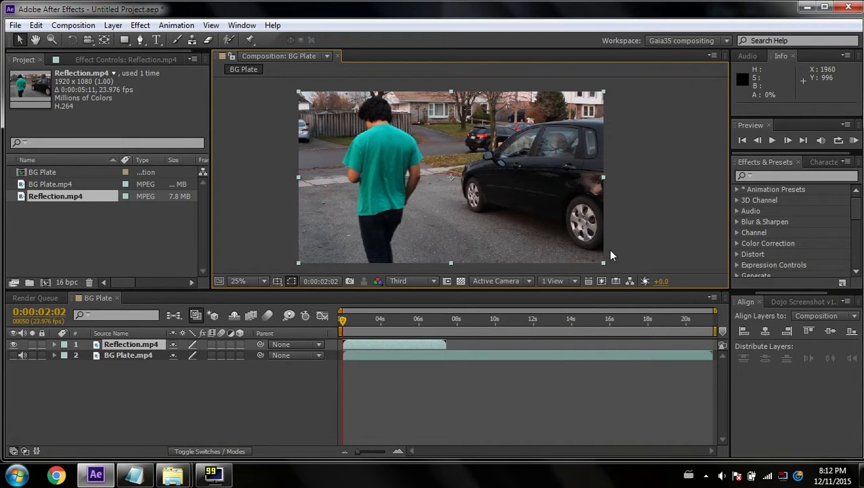
# Show the BG Plate.mp4 layer and lower the Reflection.mp4 layer's opacity to 54%.
pyautogui.click(14, 354)
pyautogui.press('t')
pyautogui.moveTo(176, 355); pyautogui.dragTo(143, 355)
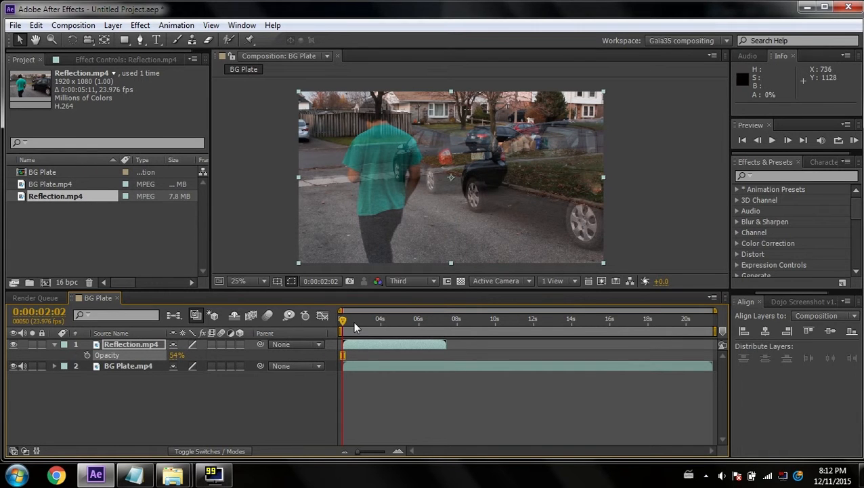
# Scrub through the clips with the Reflection.mp4 layer hidden and shown, and park the playhead at 0:00:03:16.
pyautogui.moveTo(338, 327); pyautogui.dragTo(384, 322)
pyautogui.click(13, 345)
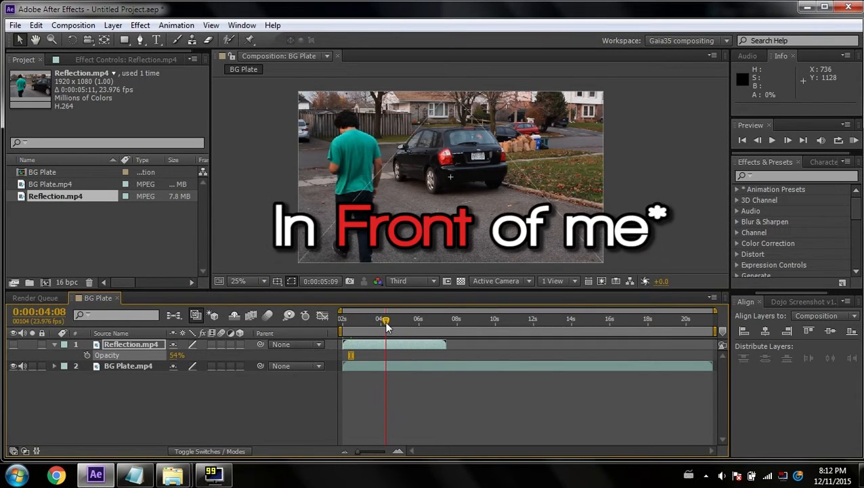
pyautogui.click(13, 345)
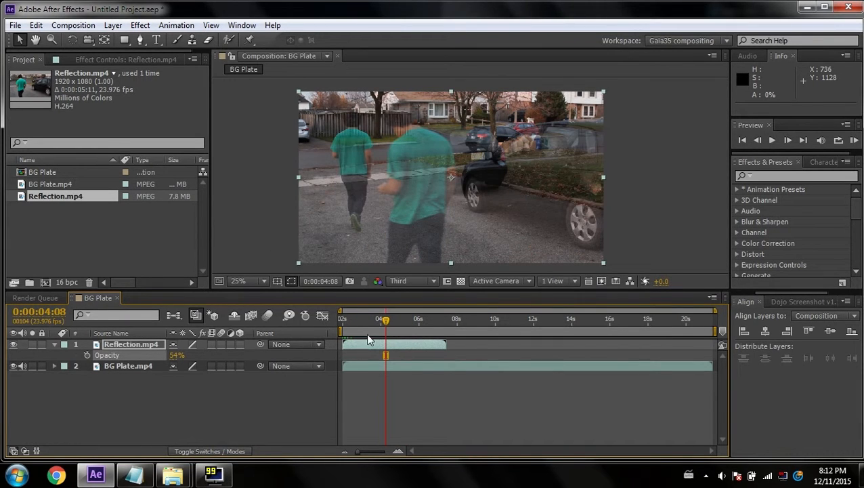
pyautogui.moveTo(386, 320); pyautogui.dragTo(373, 325)
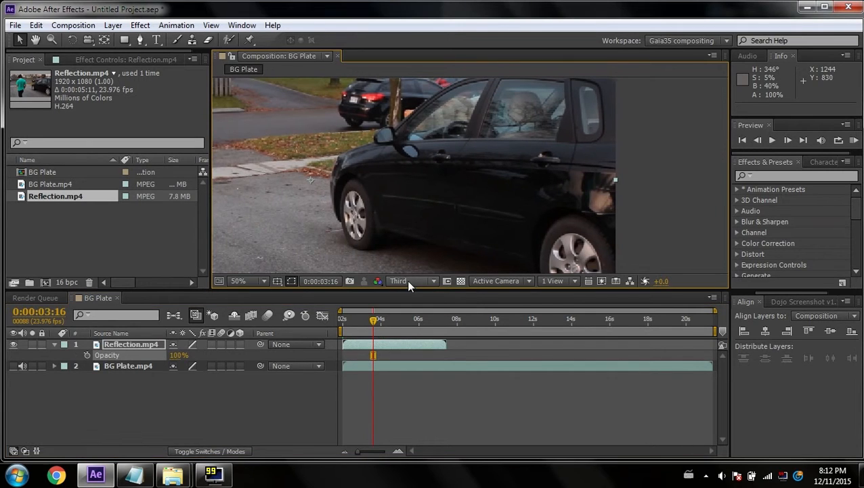
# Set the composition preview resolution to Full and enlarge the viewer area above the timeline.
pyautogui.click(408, 281)
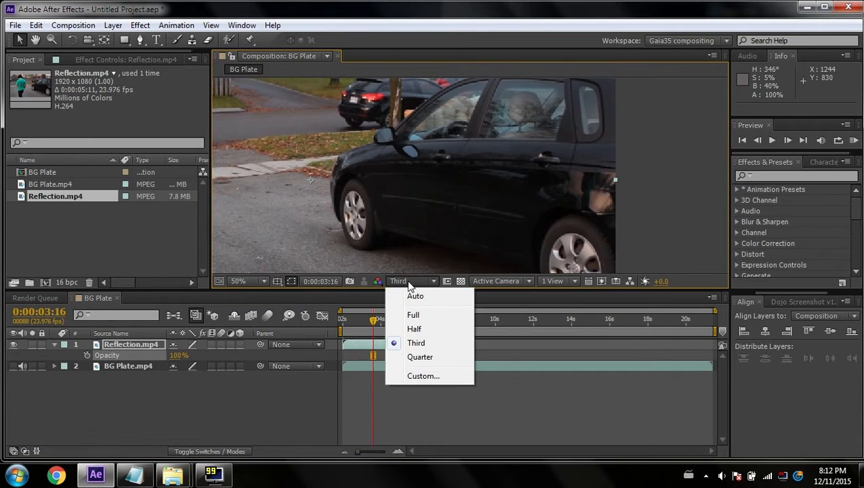
pyautogui.click(416, 314)
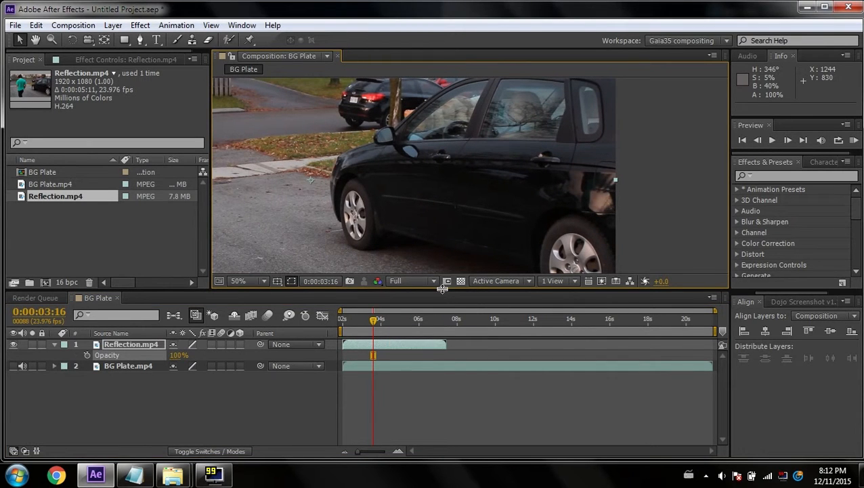
pyautogui.moveTo(439, 293); pyautogui.dragTo(456, 405)
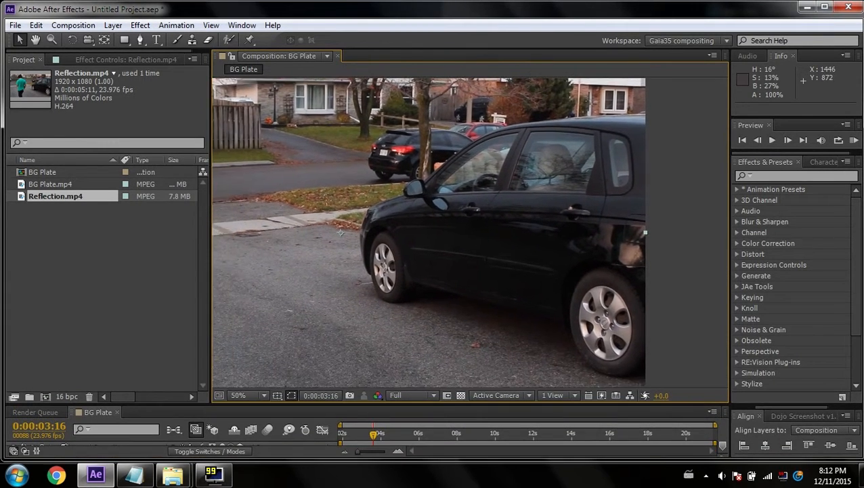
# Start a Pen tool mask on the Reflection.mp4 layer, tracing beneath the car's front wheel and up the front bumper edge.
pyautogui.click(140, 40)
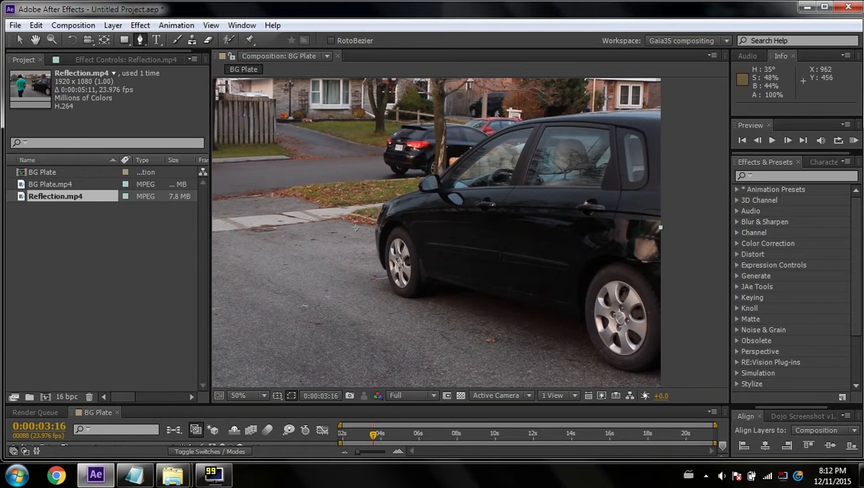
pyautogui.moveTo(518, 337); pyautogui.dragTo(472, 309)
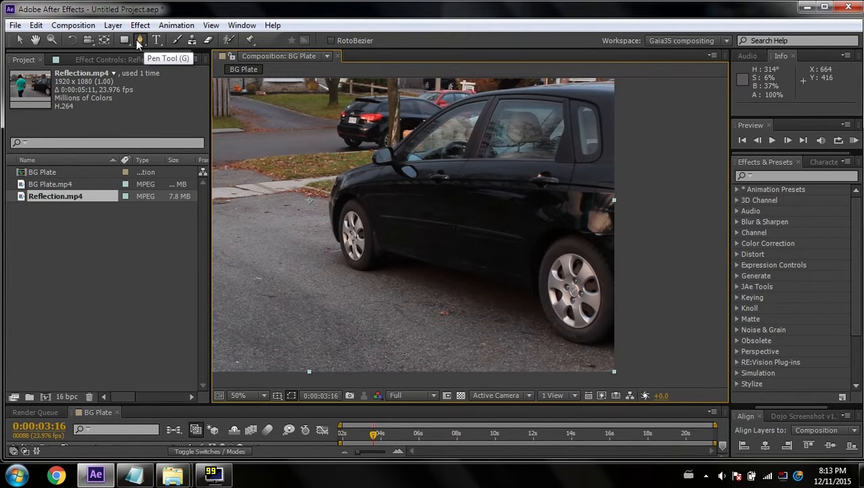
pyautogui.scroll(1, 352, 285)
pyautogui.moveTo(339, 296); pyautogui.dragTo(564, 226)
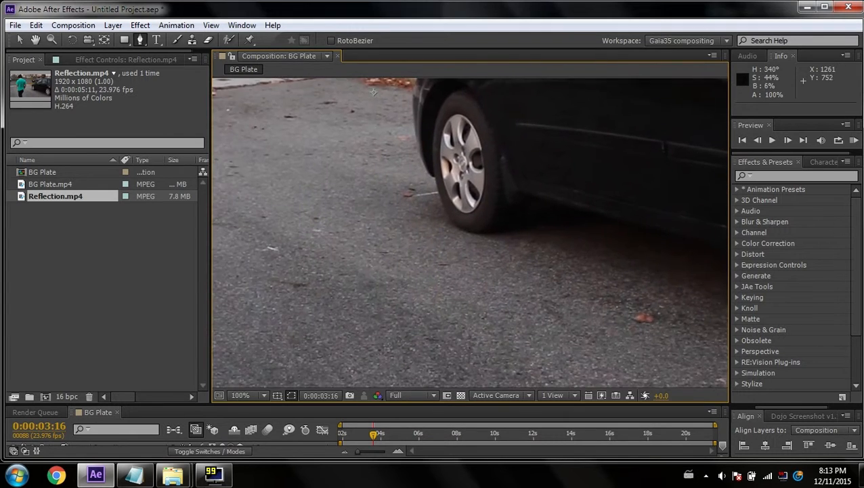
pyautogui.scroll(3, 564, 227)
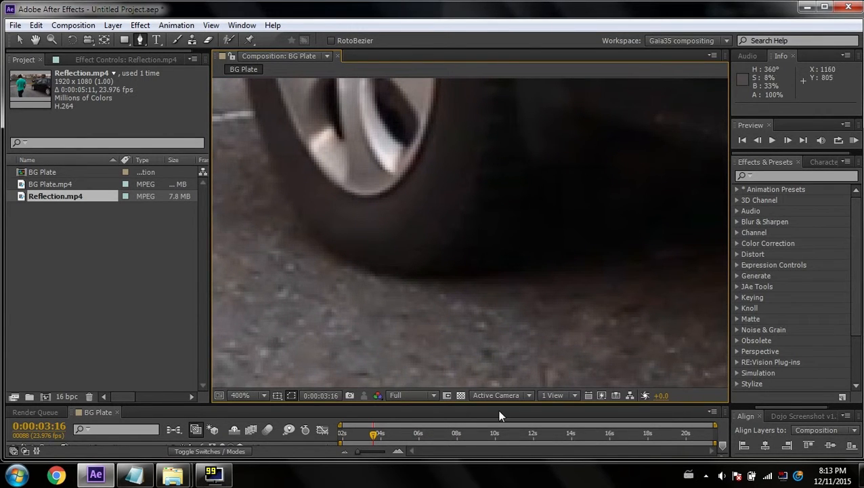
pyautogui.moveTo(494, 404); pyautogui.dragTo(498, 351)
pyautogui.click(635, 225)
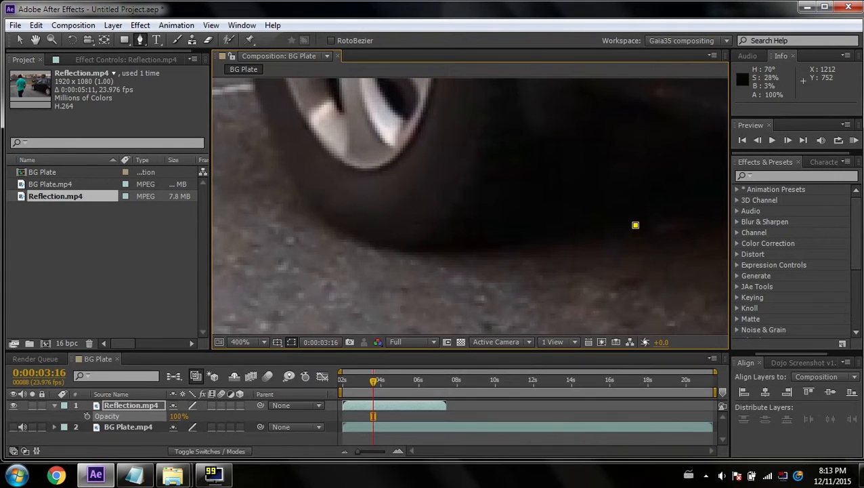
pyautogui.click(416, 255)
pyautogui.moveTo(320, 218); pyautogui.dragTo(310, 207)
pyautogui.moveTo(262, 106); pyautogui.dragTo(259, 93)
pyautogui.moveTo(266, 303); pyautogui.dragTo(260, 280)
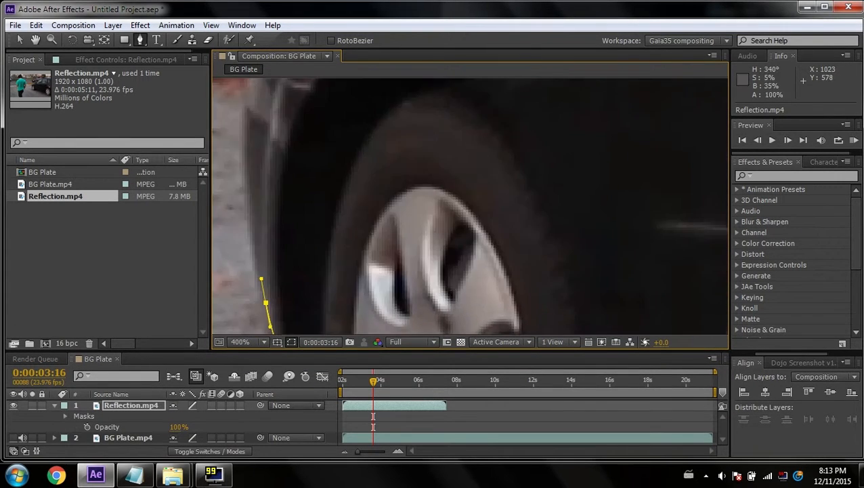
# Continue the Reflection.mp4 mask up the car's front end, along the hood and over the side mirror.
pyautogui.click(244, 249)
pyautogui.scroll(1, 470, 205)
pyautogui.click(497, 215)
pyautogui.scroll(-1, 496, 215)
pyautogui.click(360, 300)
pyautogui.moveTo(407, 244); pyautogui.dragTo(414, 236)
pyautogui.click(345, 262)
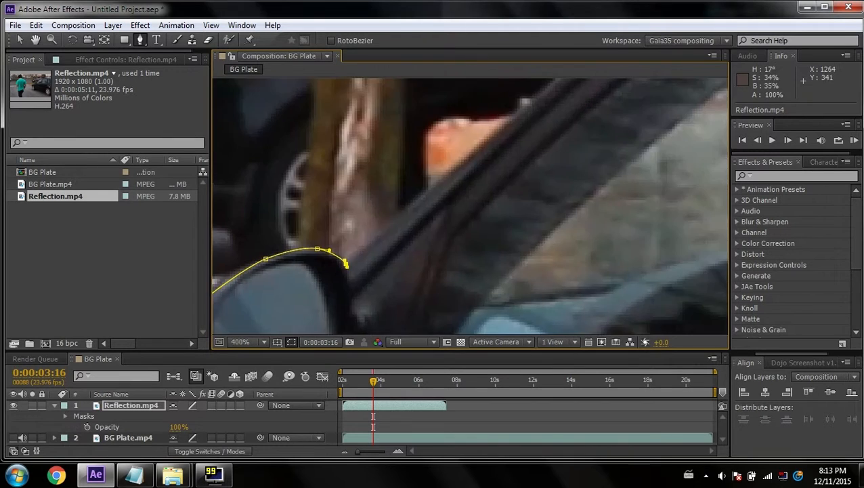
# Trace the mask up the windshield pillar and along the roof, then take it down outside the frame beyond the car's rear.
pyautogui.click(254, 292)
pyautogui.click(403, 198)
pyautogui.click(369, 166)
pyautogui.moveTo(593, 142); pyautogui.dragTo(638, 136)
pyautogui.click(530, 154)
pyautogui.click(658, 307)
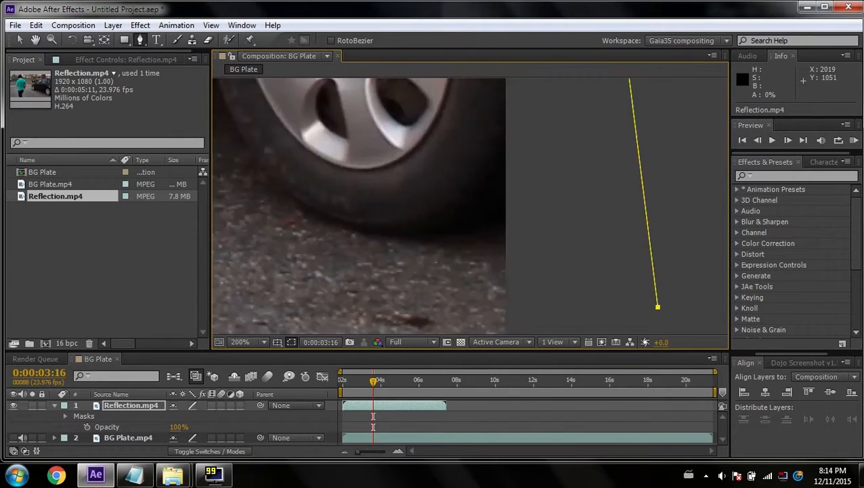
# Trace the mask around the underside of the rear wheel, following the tyre up to the car's sill.
pyautogui.scroll(-1, 652, 265)
pyautogui.click(594, 230)
pyautogui.scroll(1, 512, 235)
pyautogui.click(651, 231)
pyautogui.click(543, 248)
pyautogui.moveTo(483, 234); pyautogui.dragTo(480, 232)
pyautogui.click(425, 197)
# Run the mask along the car's lower edge, close it behind the front wheel and deselect the layer.
pyautogui.scroll(-1, 470, 205)
pyautogui.click(381, 176)
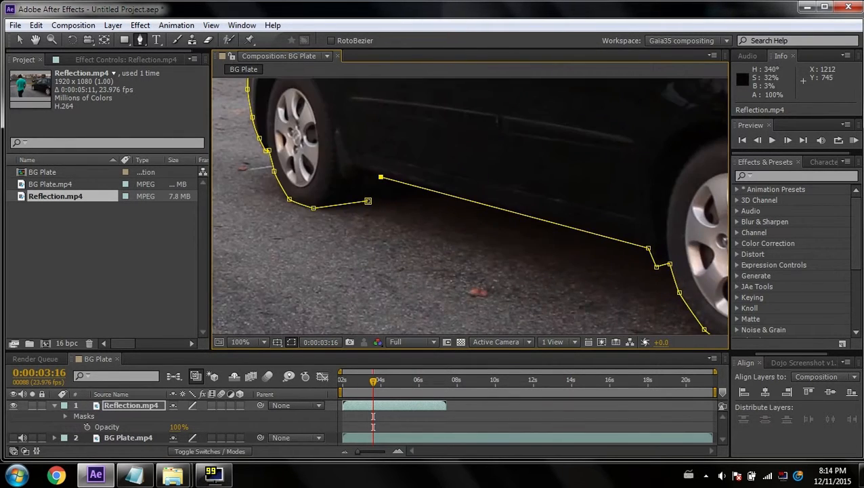
pyautogui.click(367, 200)
pyautogui.press('v')
pyautogui.scroll(-3, 469, 205)
pyautogui.click(604, 278)
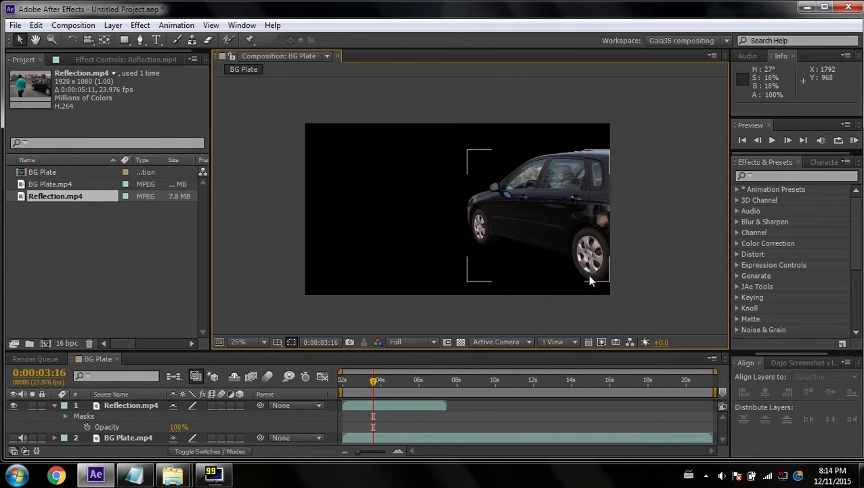
pyautogui.scroll(1, 593, 271)
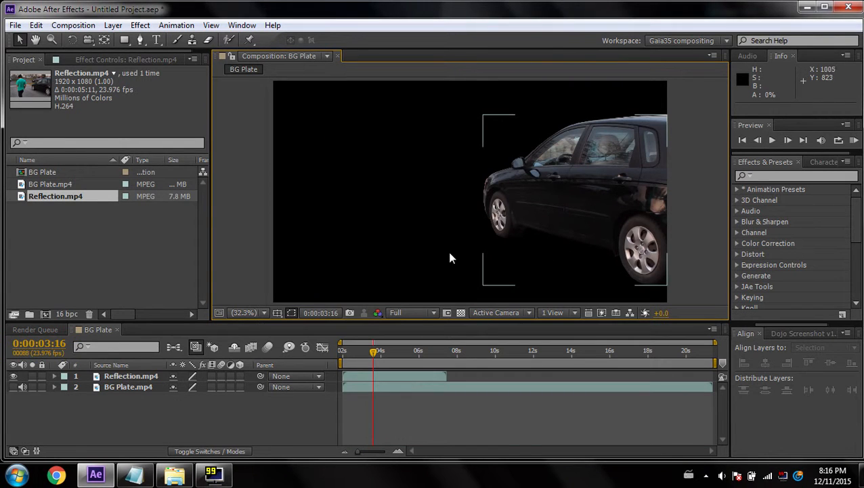
# Reveal Mask 1 in the Reflection.mp4 layer's properties and make the BG Plate.mp4 layer visible.
pyautogui.click(117, 376)
pyautogui.click(54, 377)
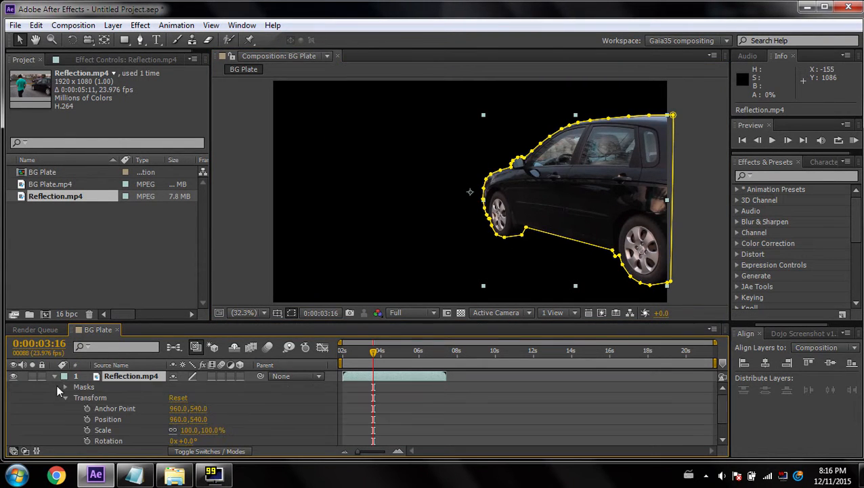
pyautogui.click(65, 398)
pyautogui.click(65, 386)
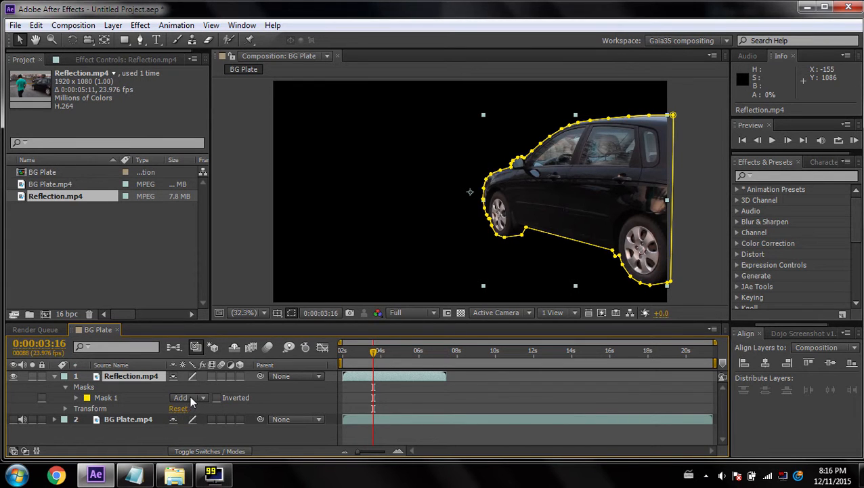
pyautogui.click(14, 419)
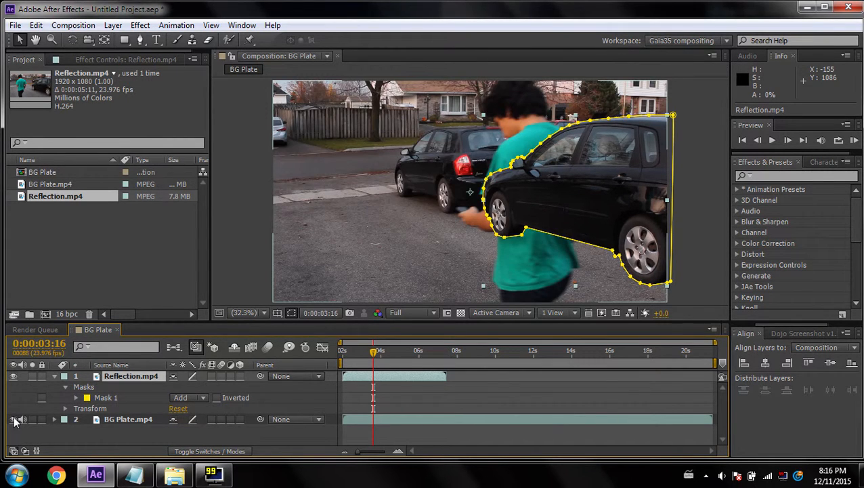
pyautogui.click(14, 419)
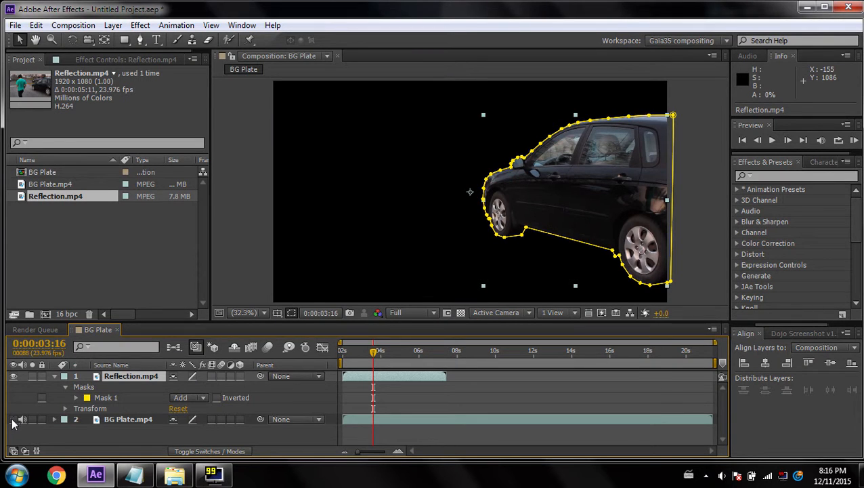
pyautogui.click(13, 419)
# Set Mask 1's mode to None and rename the mask "car".
pyautogui.click(191, 399)
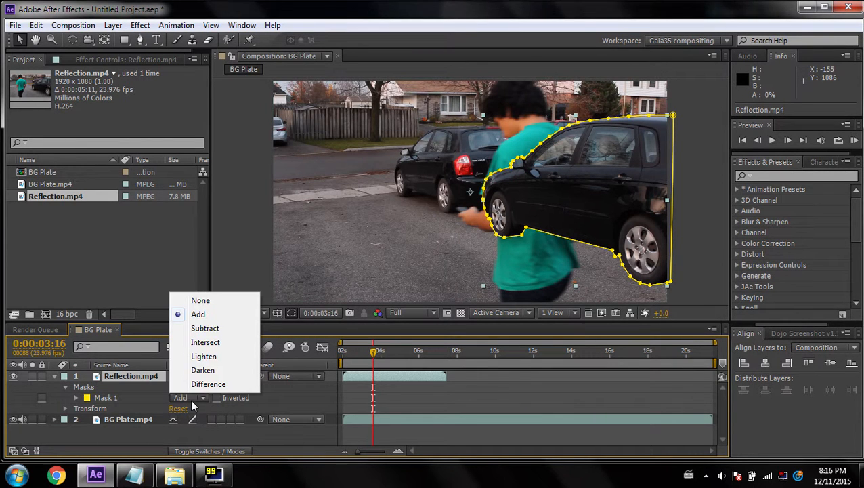
pyautogui.click(215, 301)
pyautogui.moveTo(580, 241); pyautogui.dragTo(499, 202)
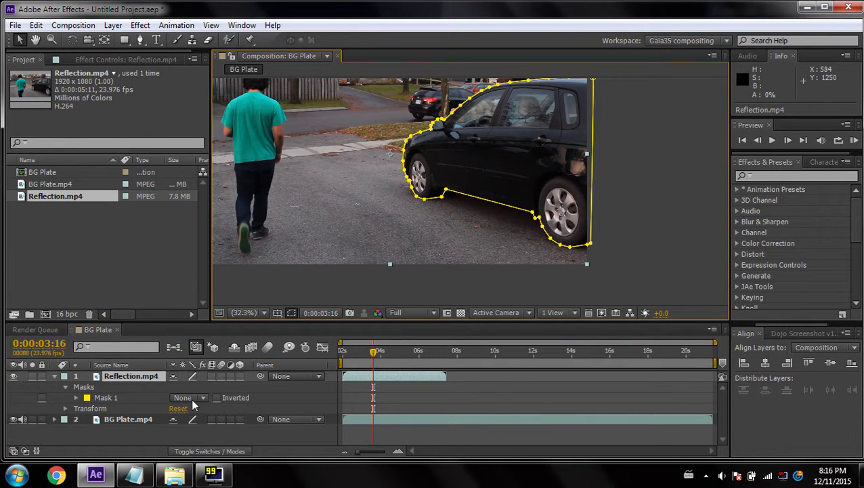
pyautogui.click(105, 399)
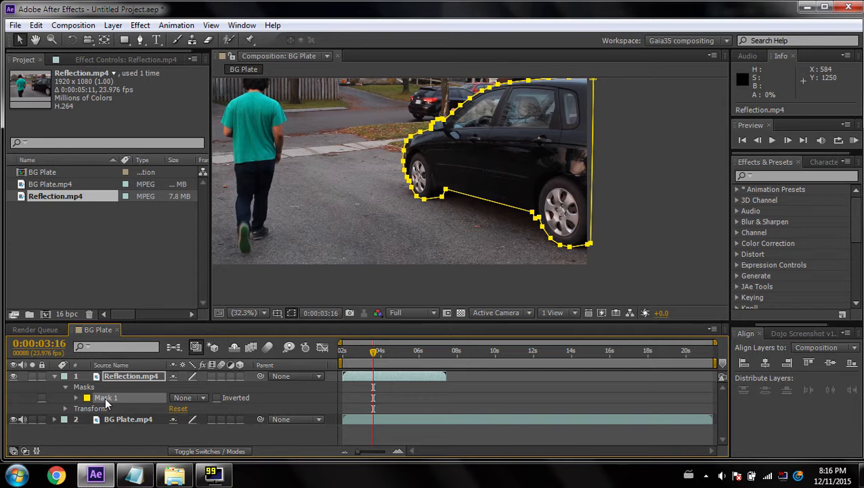
pyautogui.press('Return')
pyautogui.write('car')
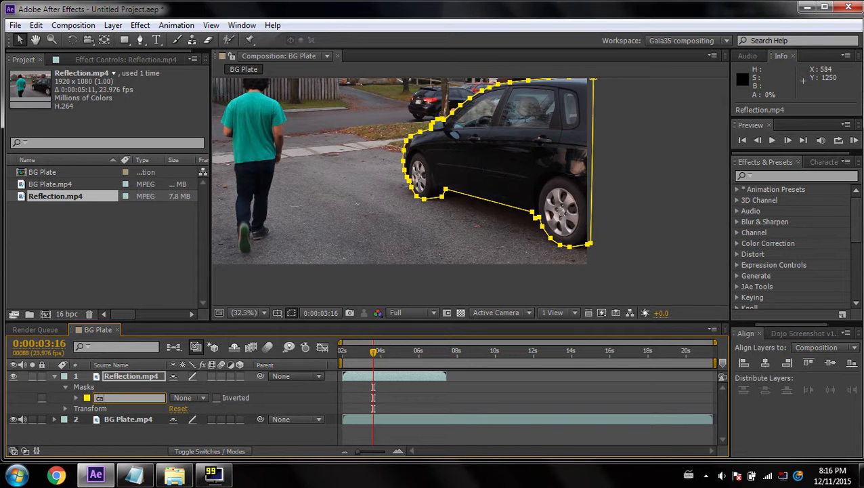
pyautogui.press('Return')
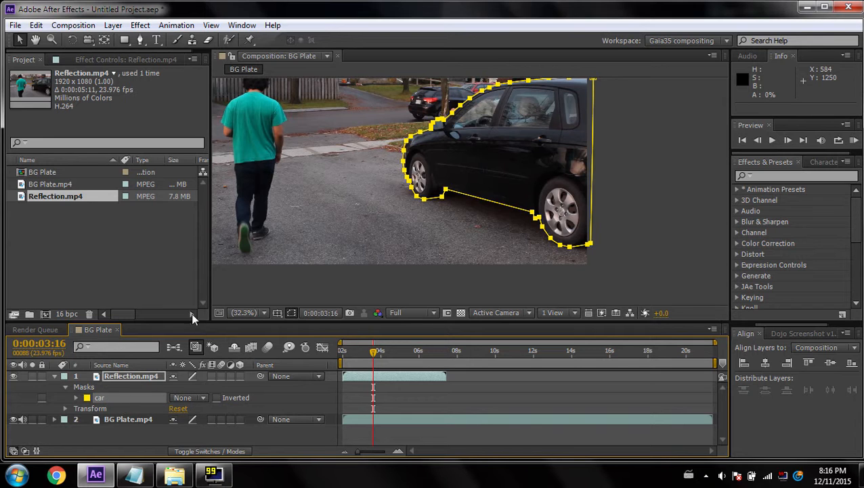
# Start a second Pen tool mask on Reflection.mp4 at the front wheel, curving out onto the pavement in front of it.
pyautogui.click(139, 40)
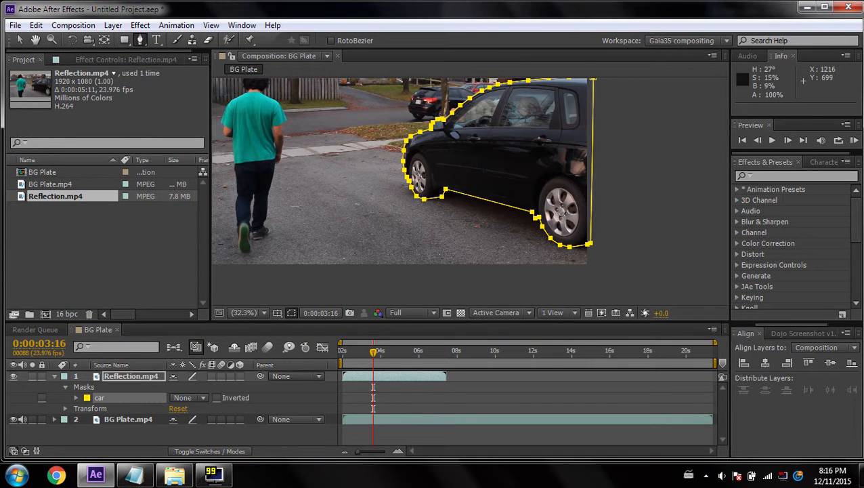
pyautogui.press('.')
pyautogui.scroll(2, 427, 191)
pyautogui.moveTo(427, 190); pyautogui.dragTo(411, 142)
pyautogui.scroll(-1, 411, 142)
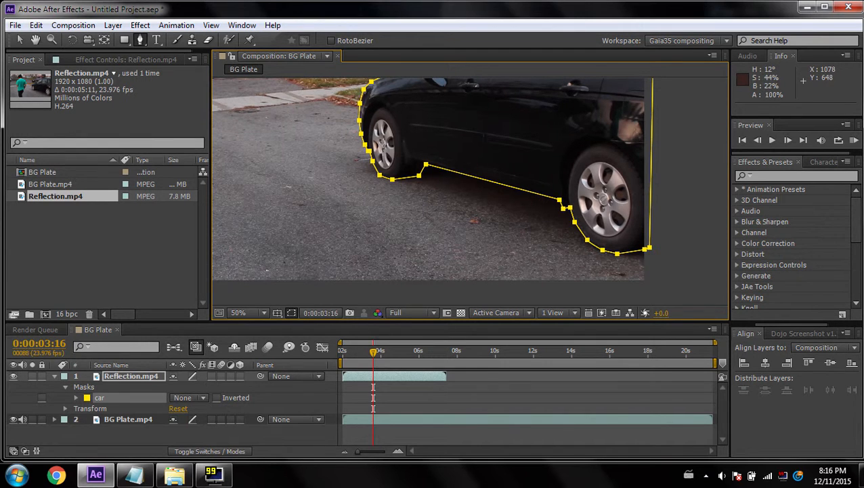
pyautogui.click(374, 143)
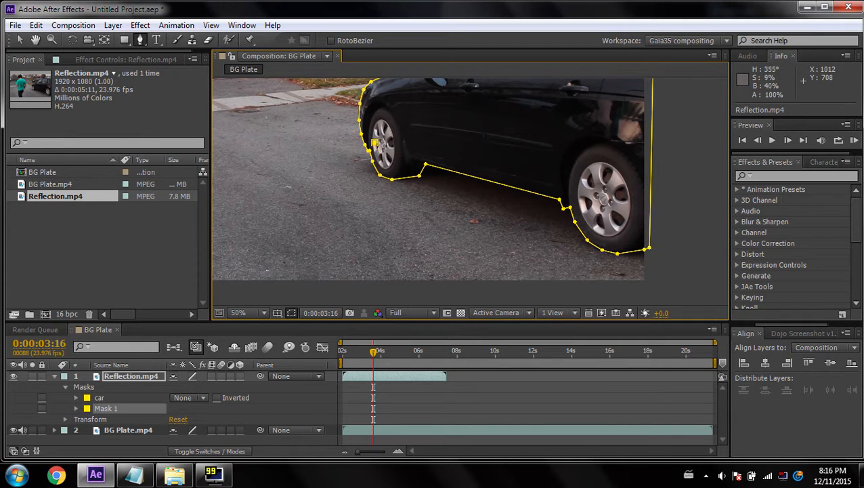
pyautogui.click(339, 163)
pyautogui.click(350, 192)
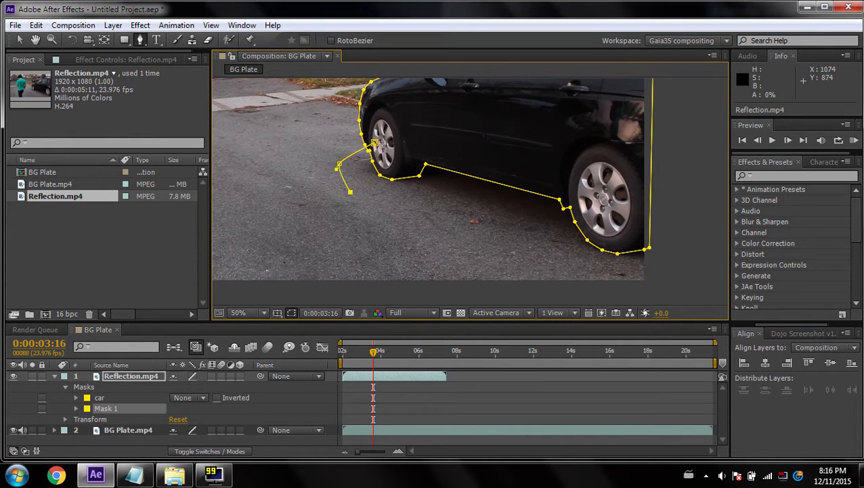
pyautogui.click(393, 216)
# Extend the second mask across the pavement below the car, around the rear wheel, and close it at the front wheel.
pyautogui.click(496, 247)
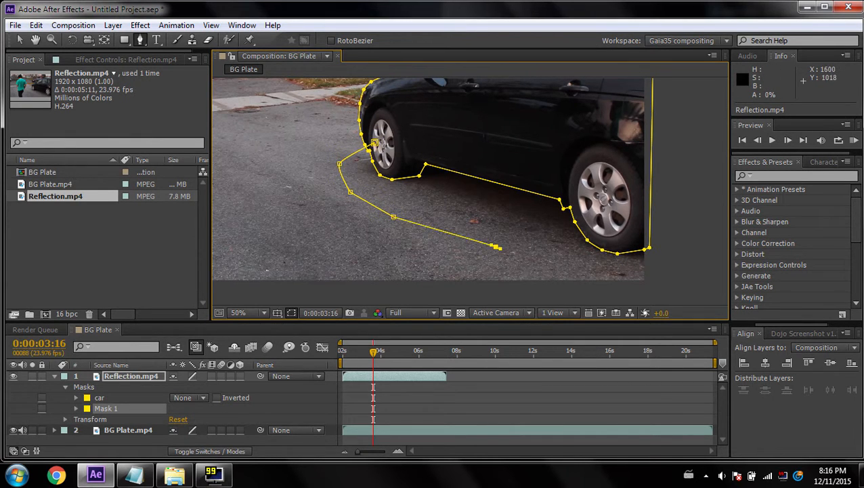
pyautogui.click(561, 271)
pyautogui.click(625, 292)
pyautogui.click(668, 285)
pyautogui.click(673, 244)
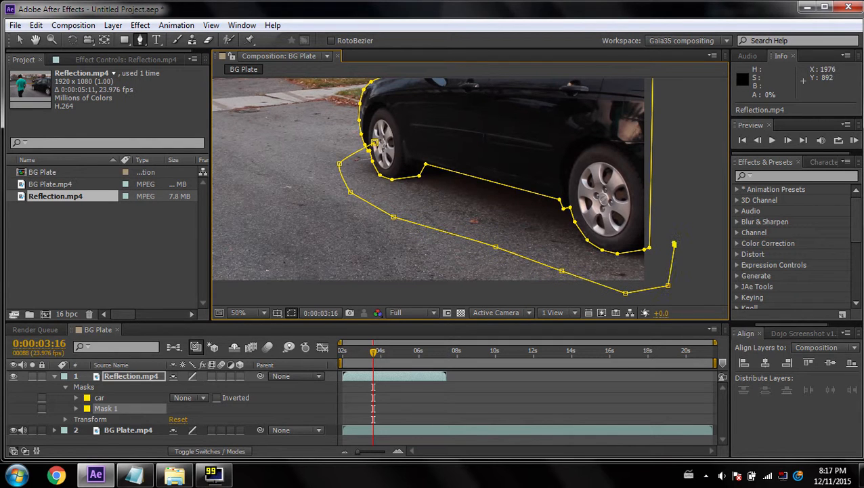
pyautogui.click(629, 193)
pyautogui.click(374, 143)
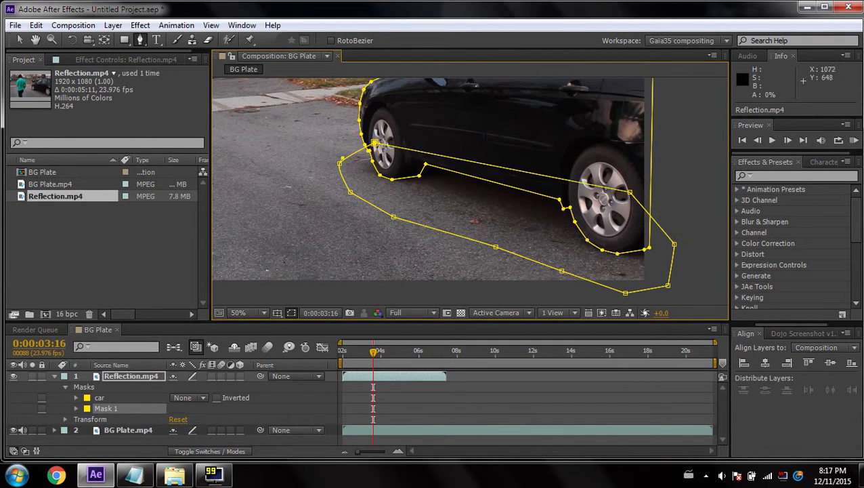
# Set the car mask's mode to Add and deselect the layer to view the combined masks.
pyautogui.click(191, 399)
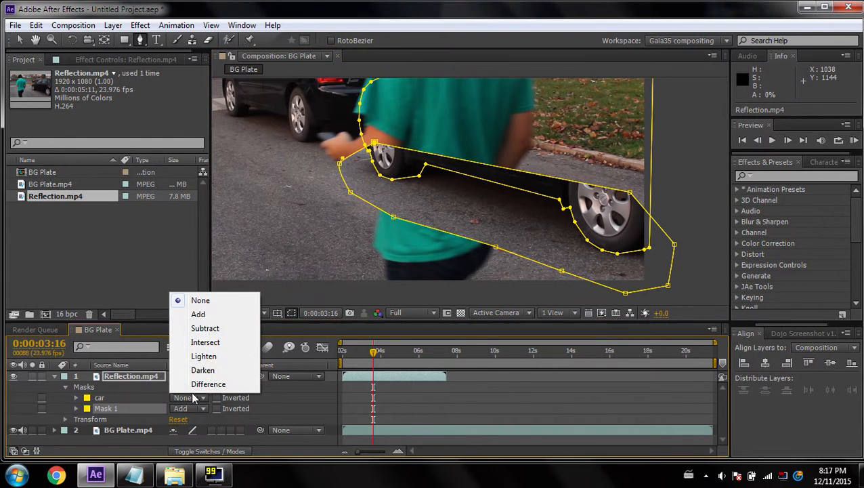
pyautogui.click(186, 316)
pyautogui.press('v')
pyautogui.click(707, 147)
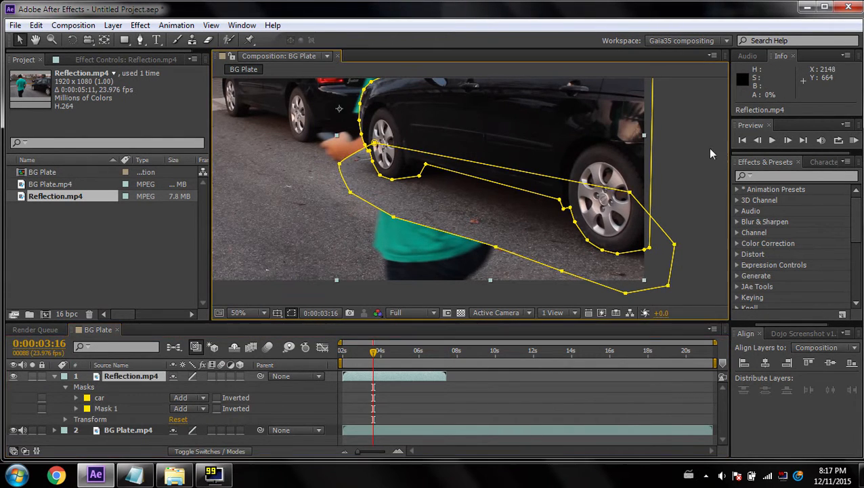
pyautogui.moveTo(612, 167); pyautogui.dragTo(548, 166)
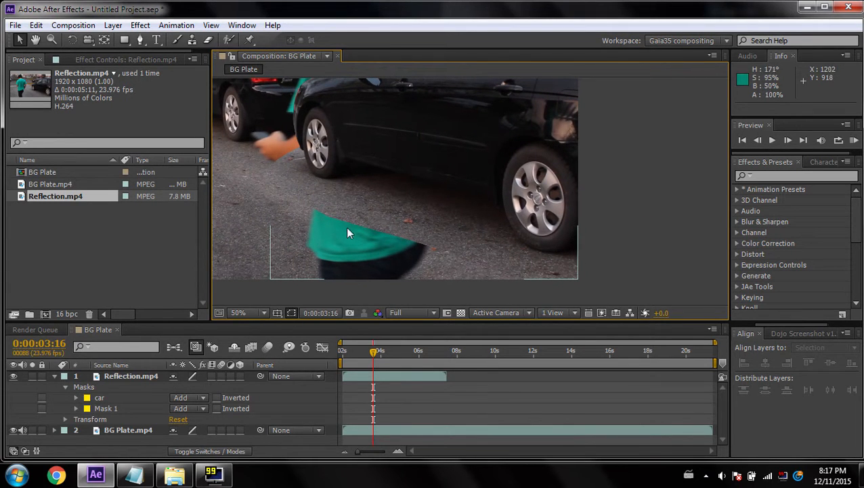
# Rename the second mask "shadow" and set its Mask Feather to 97 pixels.
pyautogui.click(98, 410)
pyautogui.press('Return')
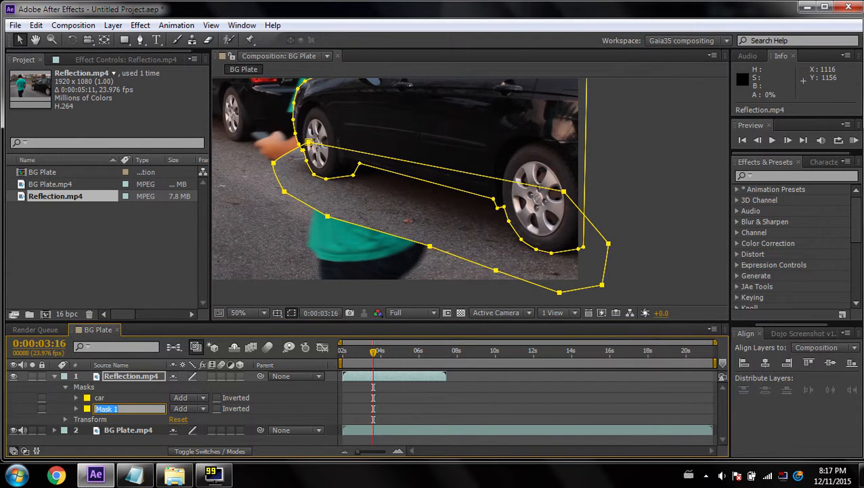
pyautogui.write('shadow')
pyautogui.press('Return')
pyautogui.click(76, 408)
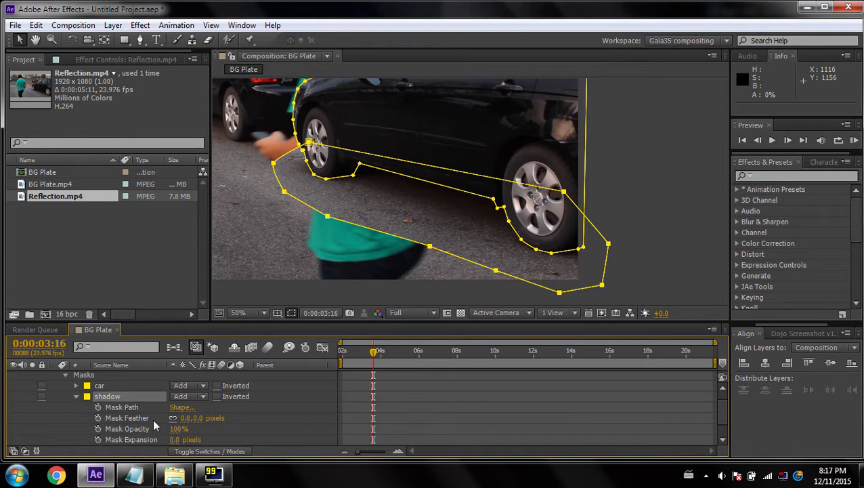
pyautogui.moveTo(185, 418); pyautogui.dragTo(247, 417)
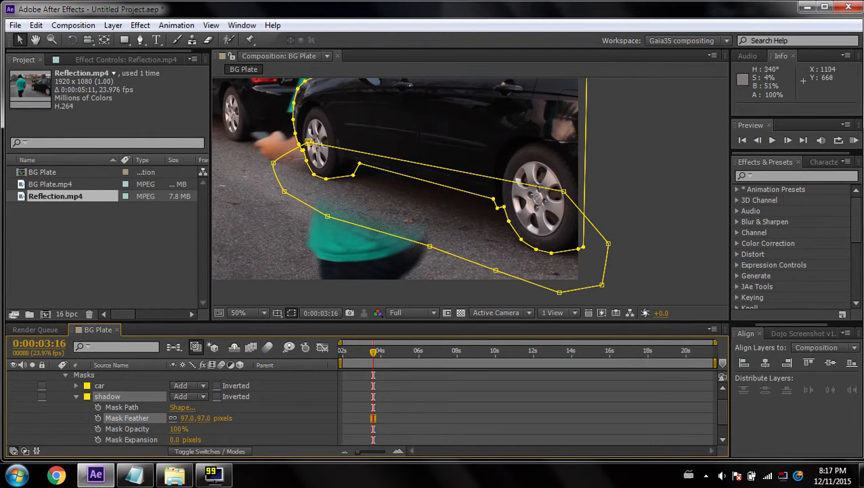
# Reshape the shadow mask by shifting its points at the front wheel, the rear wheel and the lowest corner, then deselect it.
pyautogui.moveTo(308, 143); pyautogui.dragTo(346, 141)
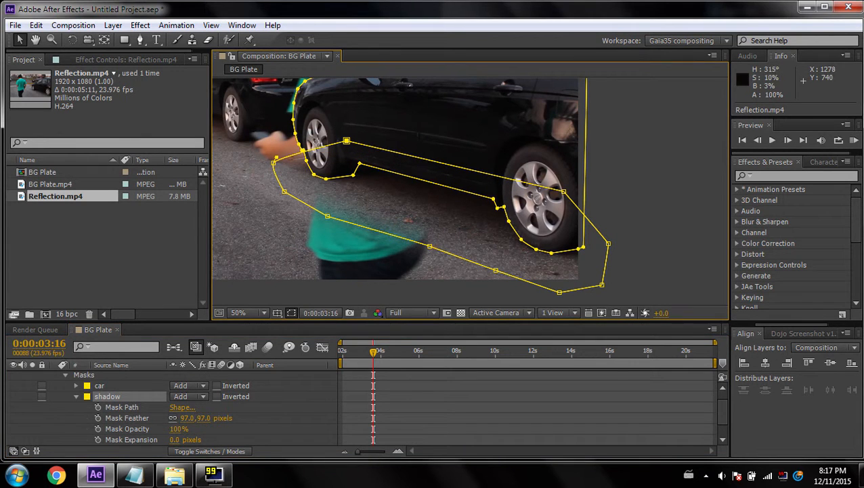
pyautogui.moveTo(563, 191); pyautogui.dragTo(572, 179)
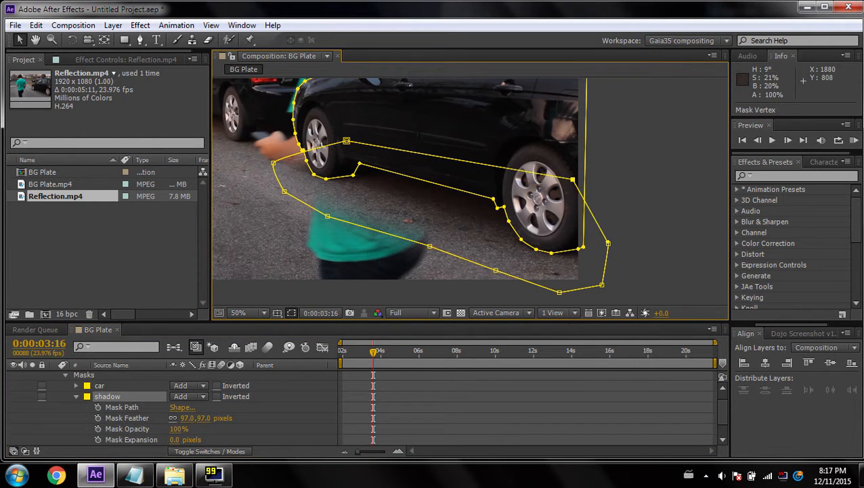
pyautogui.moveTo(558, 292); pyautogui.dragTo(573, 292)
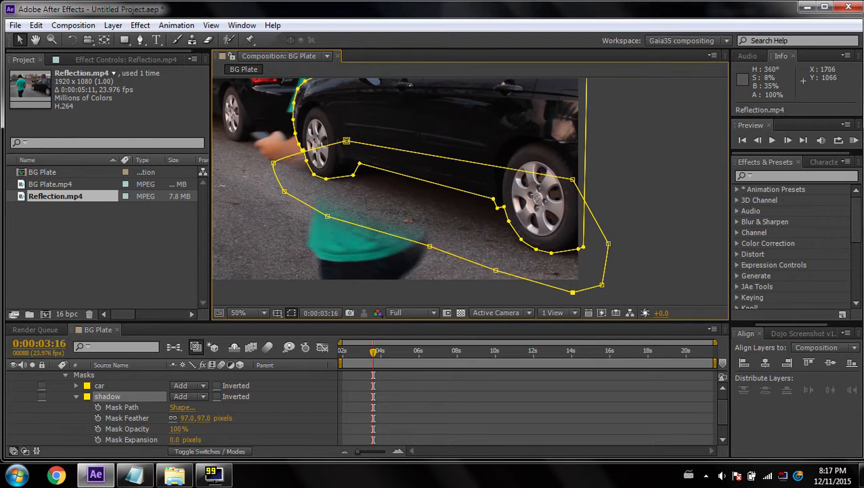
pyautogui.click(611, 182)
pyautogui.click(611, 182)
pyautogui.scroll(-2, 501, 201)
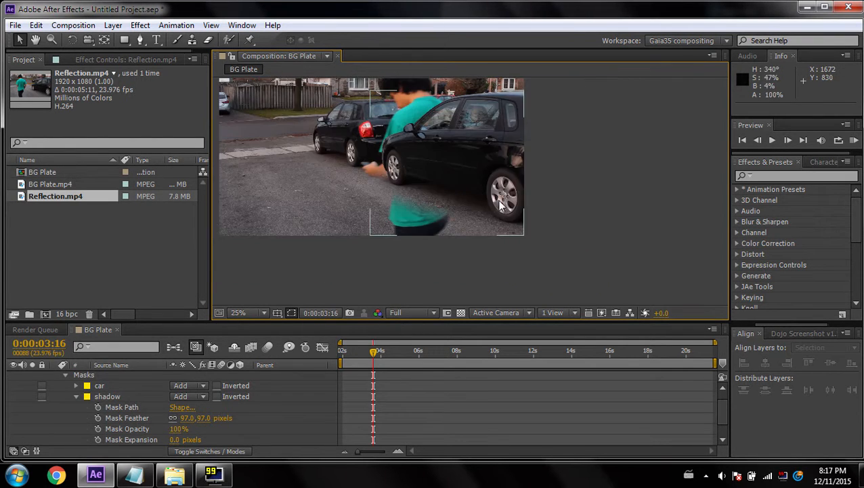
pyautogui.moveTo(418, 180); pyautogui.dragTo(543, 227)
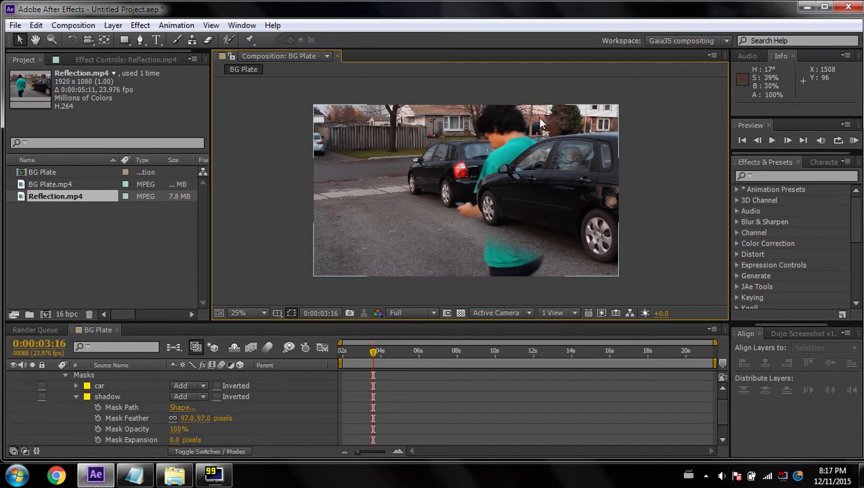
pyautogui.scroll(1, 68, 387)
# Collapse the Reflection.mp4 layer's properties, select the layer and move the playhead to 0:00:02:04.
pyautogui.click(55, 375)
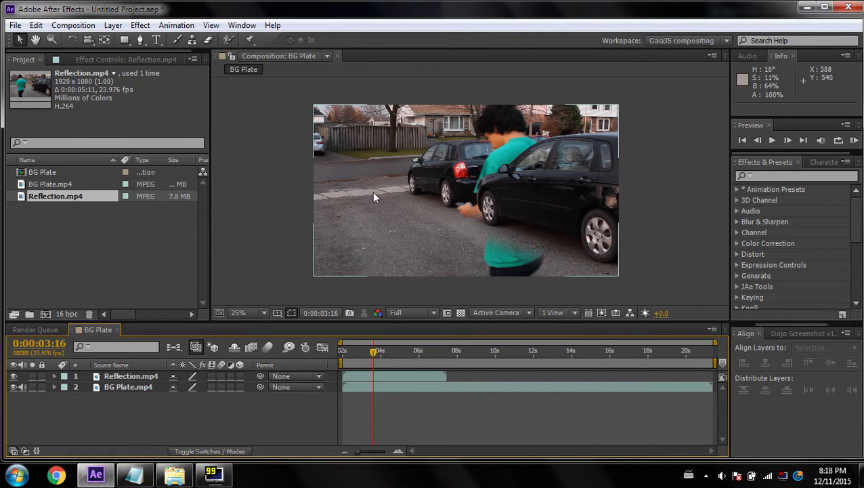
pyautogui.click(142, 376)
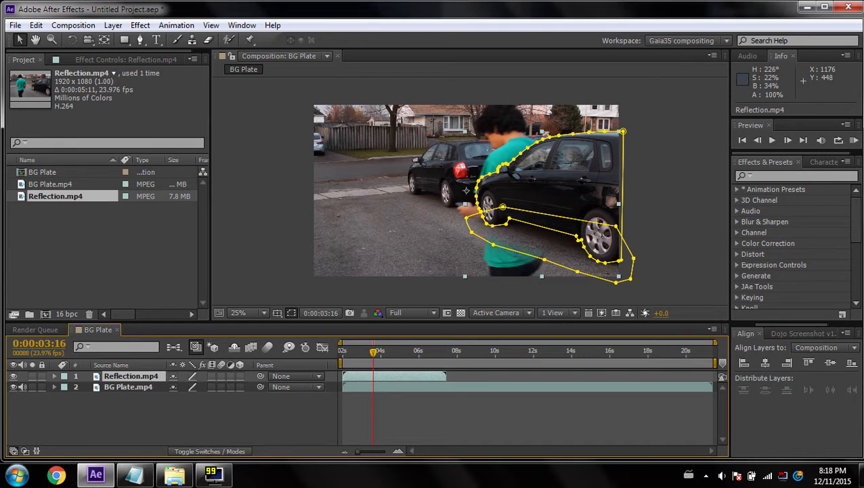
pyautogui.moveTo(369, 356); pyautogui.dragTo(349, 356)
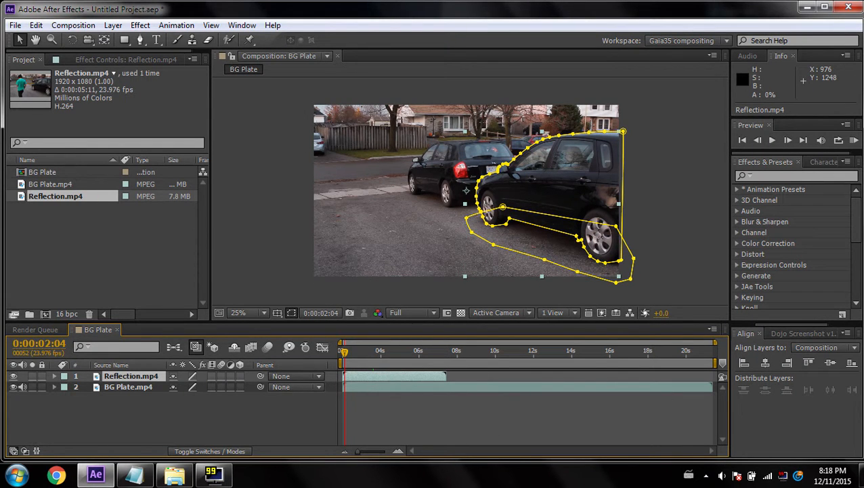
# Lower the composition preview resolution to Third and move the playhead to 0:00:02:18.
pyautogui.click(431, 314)
pyautogui.click(415, 361)
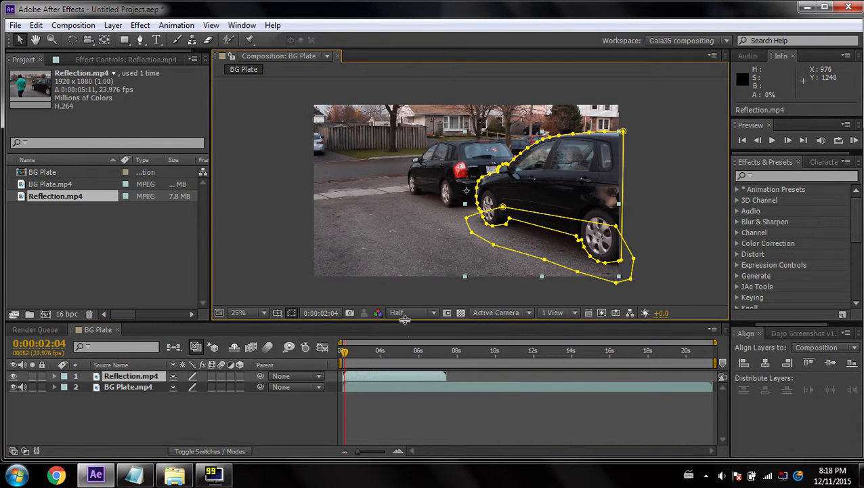
pyautogui.click(410, 312)
pyautogui.click(415, 372)
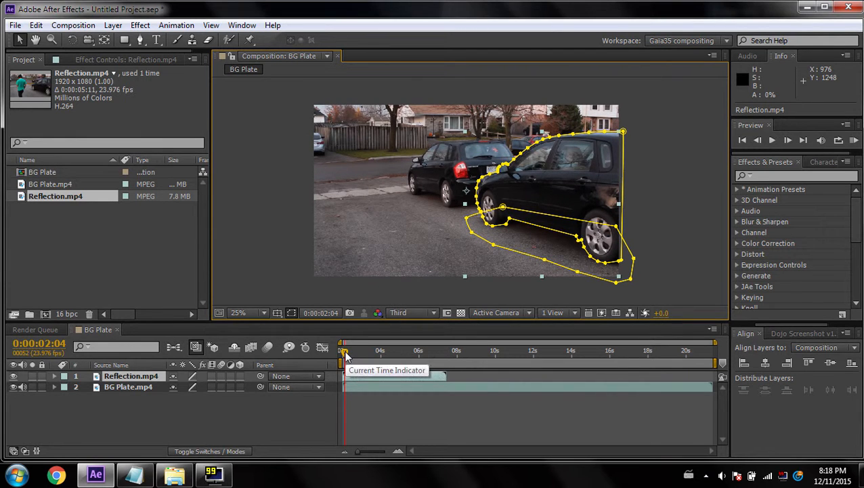
pyautogui.moveTo(346, 357); pyautogui.dragTo(356, 356)
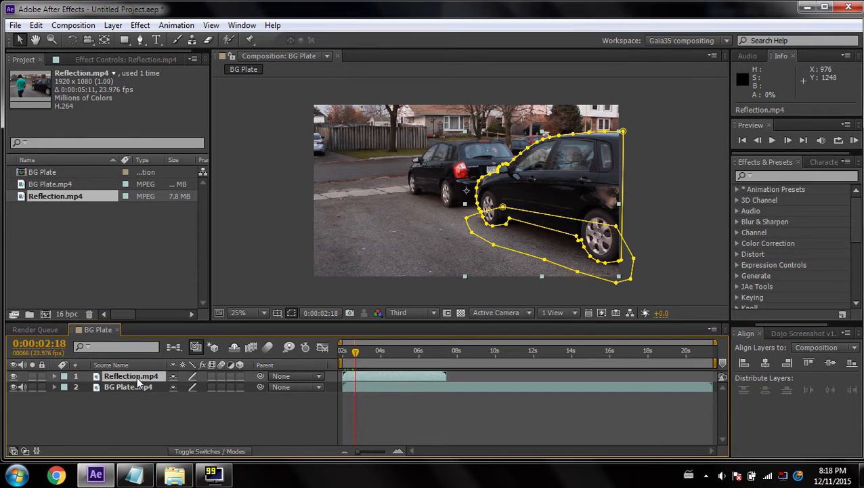
# Set the Reflection.mp4 layer's opacity to 37% and move the playhead to 0:00:04:02.
pyautogui.hotkey('alt', 'shift', 't')
pyautogui.moveTo(176, 386); pyautogui.dragTo(227, 383)
pyautogui.moveTo(353, 354); pyautogui.dragTo(376, 360)
pyautogui.click(373, 361)
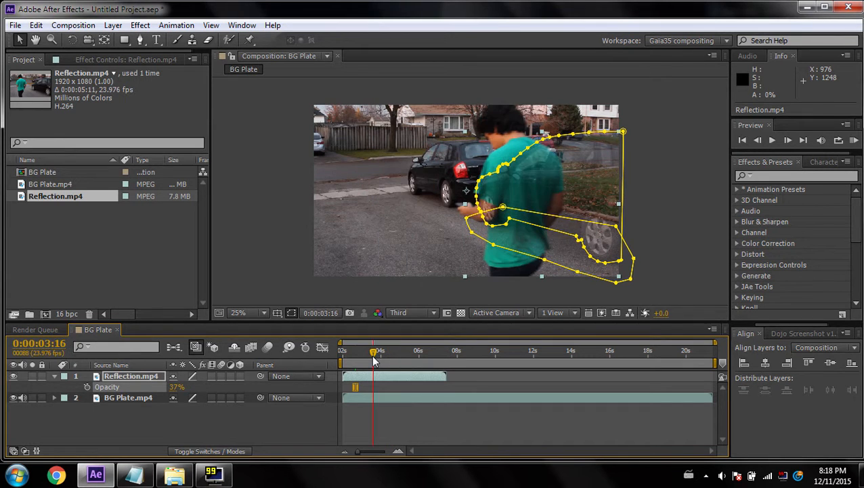
pyautogui.click(382, 361)
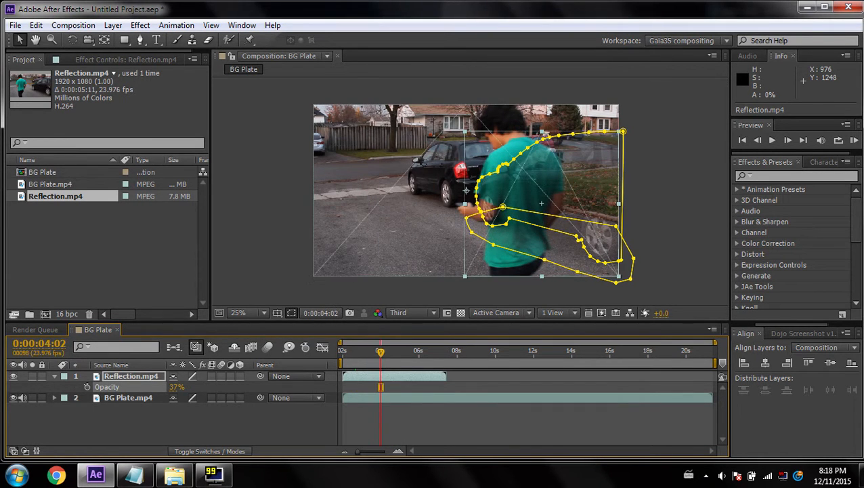
# Duplicate the BG Plate.mp4 layer and move the playhead to 0:00:04:08.
pyautogui.click(122, 401)
pyautogui.hotkey('ctrl', 'd')
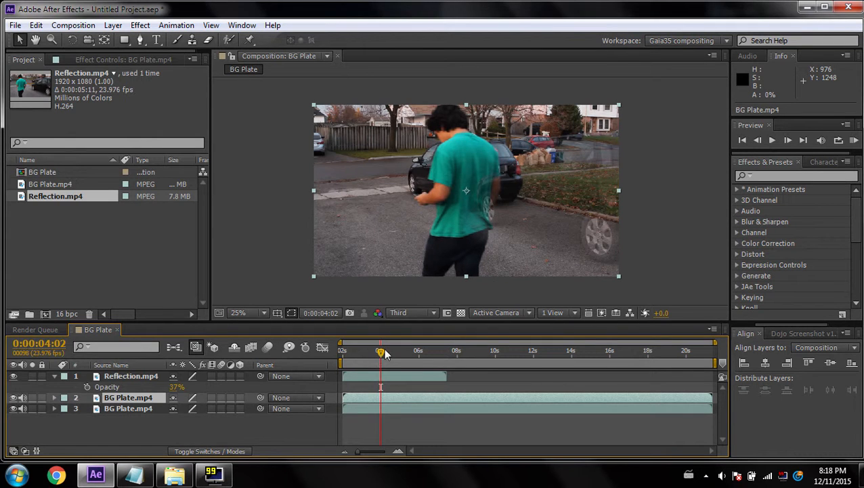
pyautogui.moveTo(381, 354); pyautogui.dragTo(387, 356)
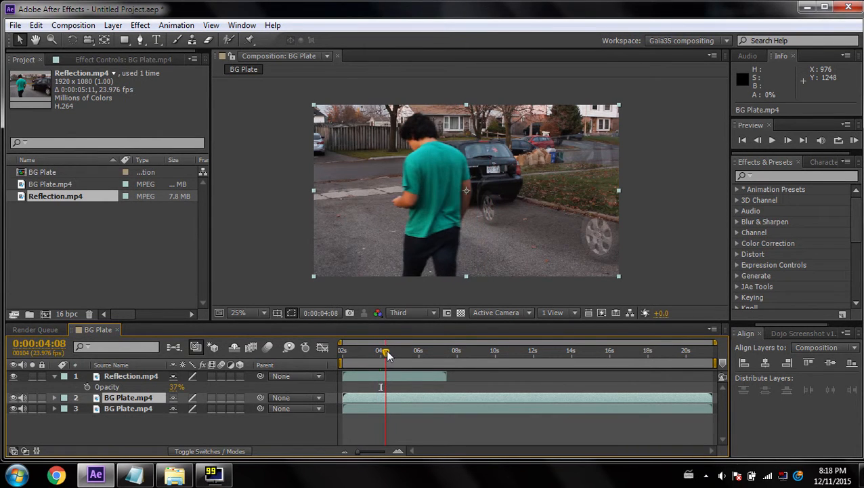
# Step frame by frame to 0:00:04:07, where the man is about to clear the car mask, and trim the upper BG Plate.mp4 layer's end there.
pyautogui.click(113, 377)
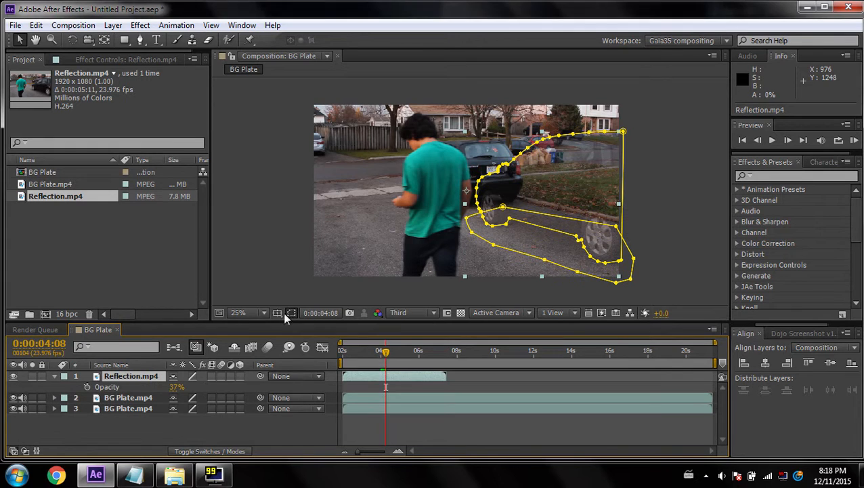
pyautogui.click(387, 351)
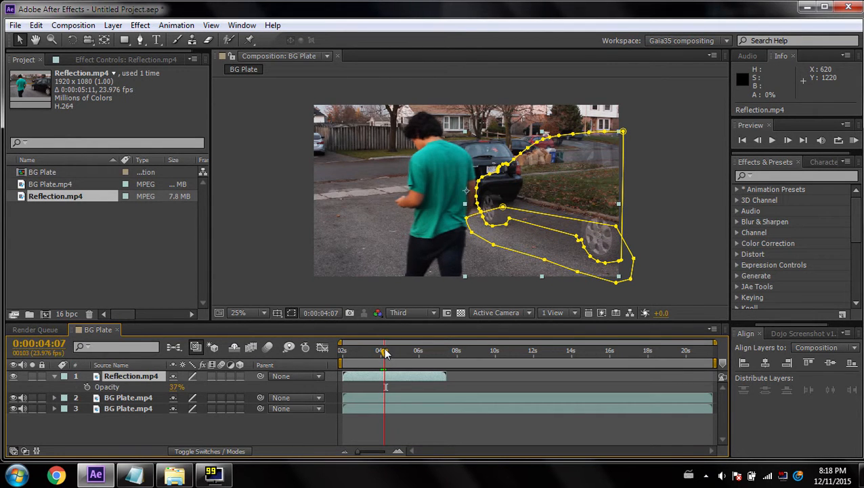
pyautogui.press('pageup')
pyautogui.press('pageup')
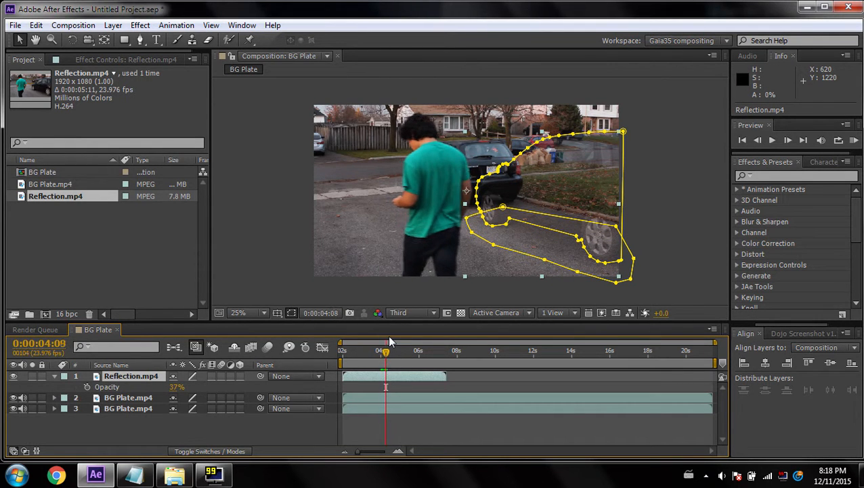
pyautogui.press('pagedown')
pyautogui.press('pageup')
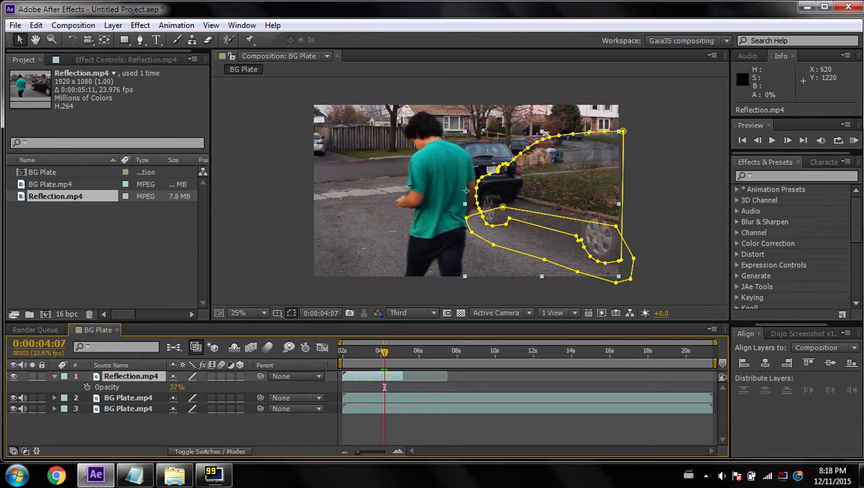
pyautogui.click(716, 397)
pyautogui.moveTo(714, 398); pyautogui.dragTo(384, 397)
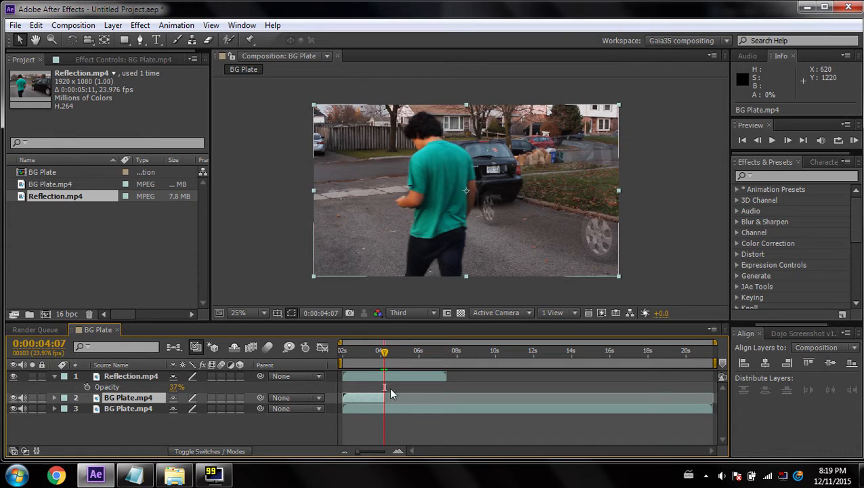
# Trim the start of the upper BG Plate.mp4 layer to 0:00:02:21, where the man's hand enters the frame.
pyautogui.press('pageup')
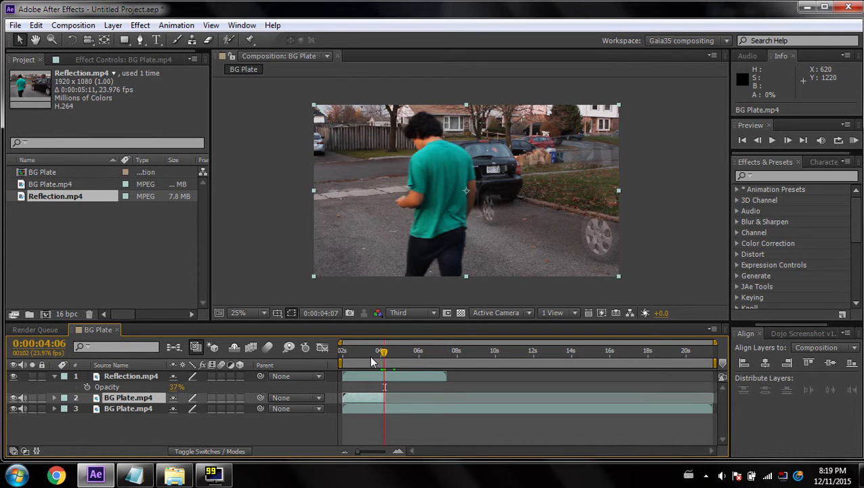
pyautogui.click(366, 356)
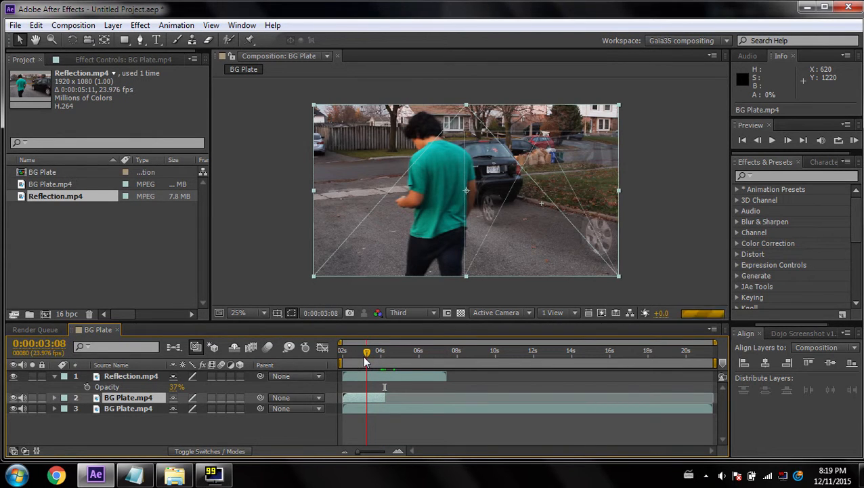
pyautogui.moveTo(363, 359); pyautogui.dragTo(357, 359)
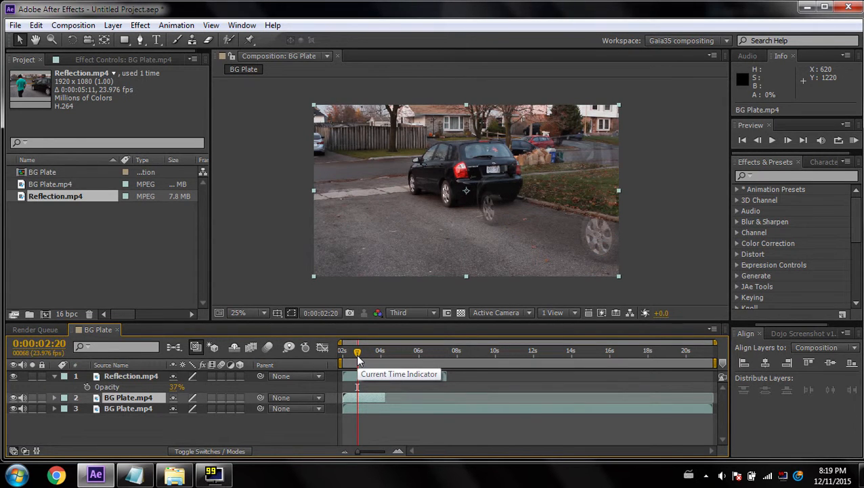
pyautogui.click(358, 357)
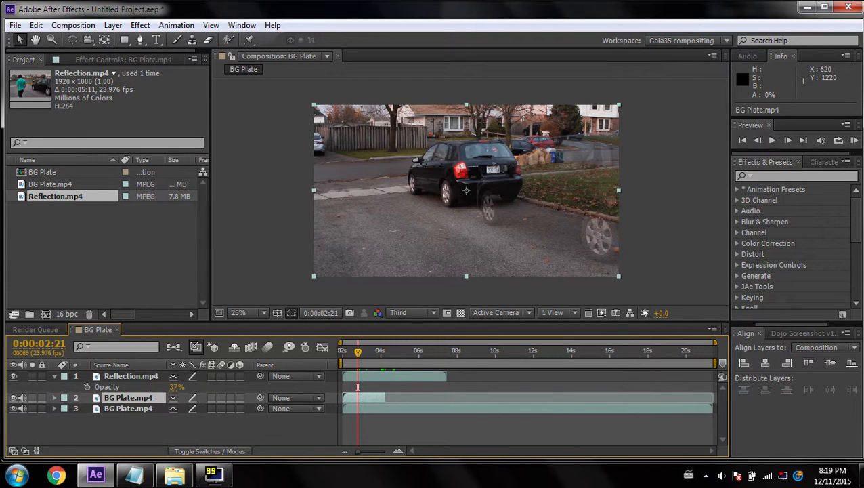
pyautogui.scroll(2, 356, 400)
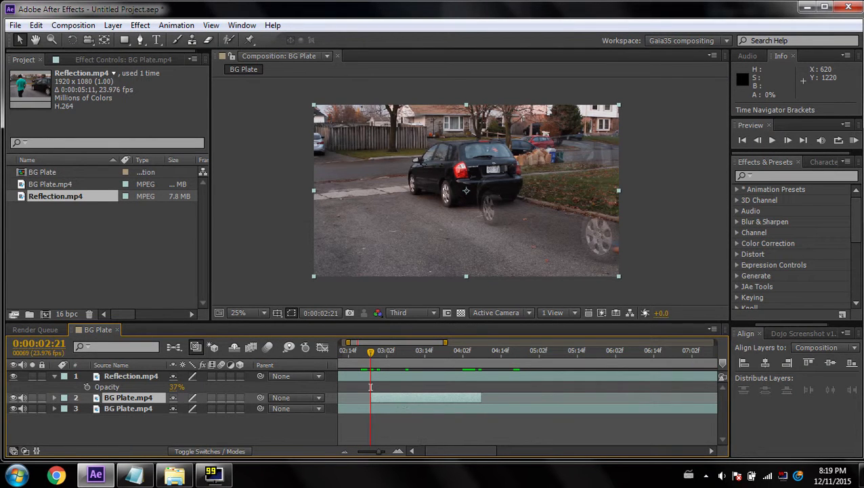
# Expand the trimmed BG Plate.mp4 layer's property groups and keep that layer selected, with the playhead at 0:00:03:01.
pyautogui.moveTo(375, 355)
pyautogui.mouseDown()
pyautogui.moveTo(463, 352)
pyautogui.moveTo(383, 354)
pyautogui.mouseUp()
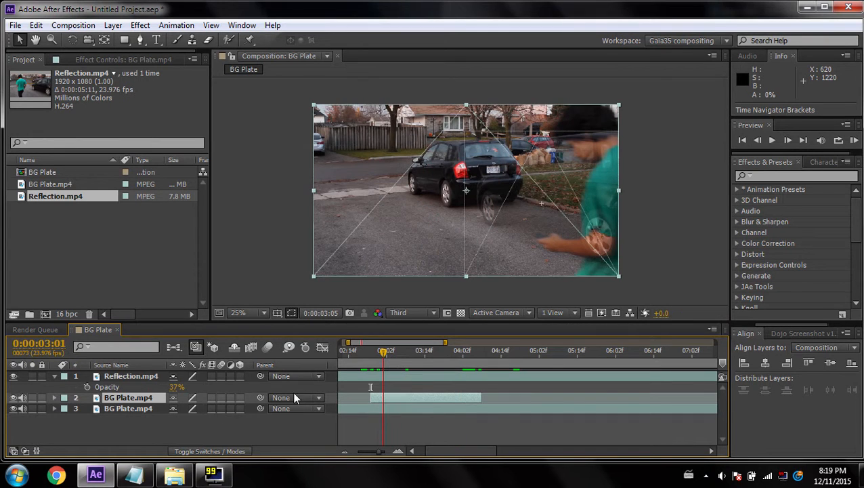
pyautogui.click(54, 397)
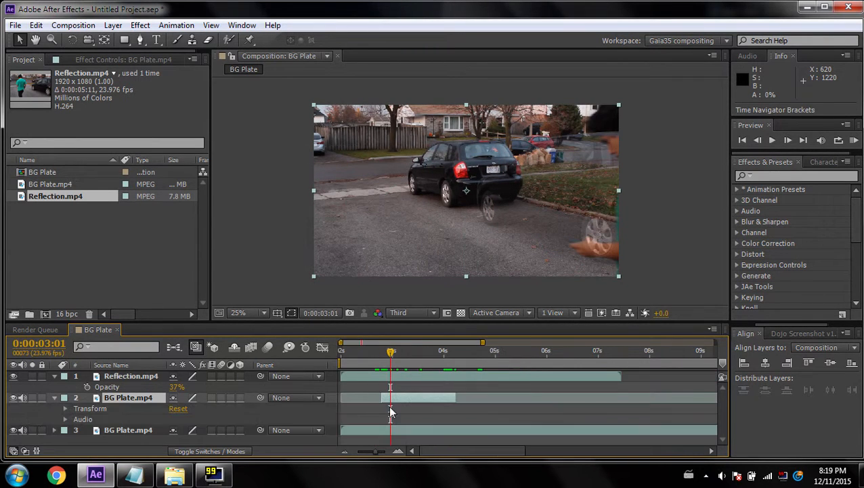
pyautogui.click(396, 376)
pyautogui.press('-')
pyautogui.click(404, 397)
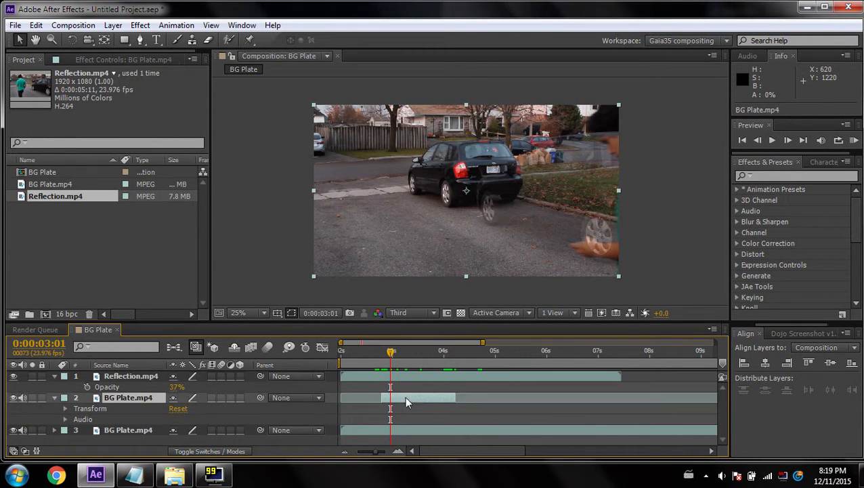
# Examine the trimmed BG Plate.mp4 section between 0:00:02:21 and 0:00:03:14 for where the man overlaps the faded car, returning to 0:00:02:21.
pyautogui.moveTo(391, 352); pyautogui.dragTo(377, 356)
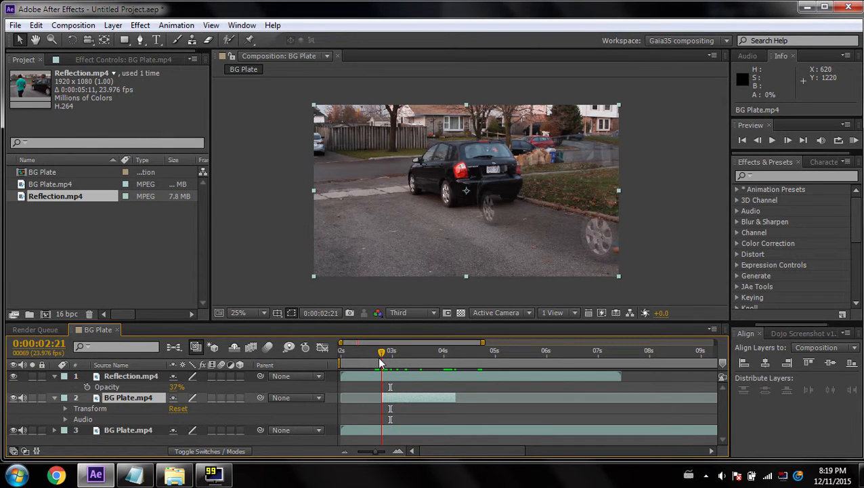
pyautogui.press('.')
pyautogui.moveTo(633, 247); pyautogui.dragTo(462, 197)
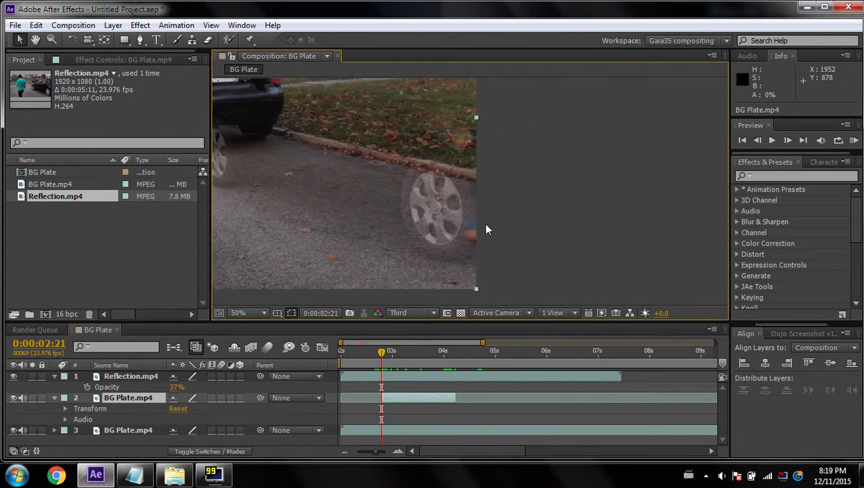
pyautogui.moveTo(435, 298); pyautogui.dragTo(499, 292)
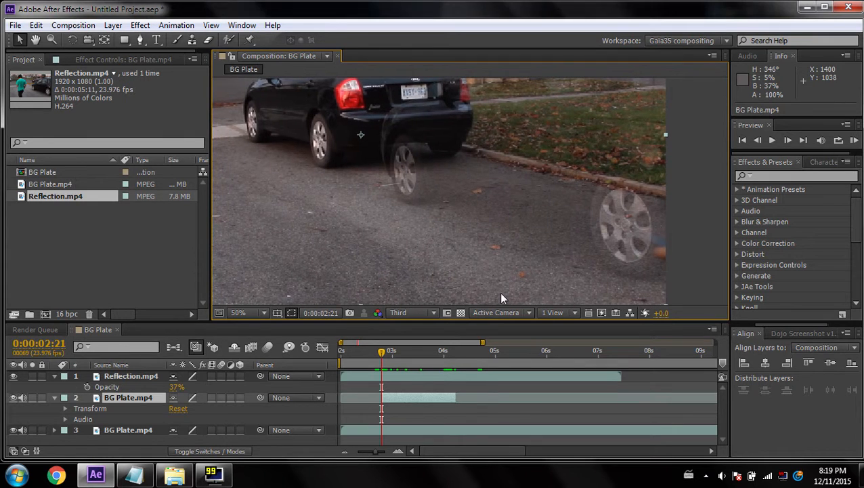
pyautogui.click(418, 351)
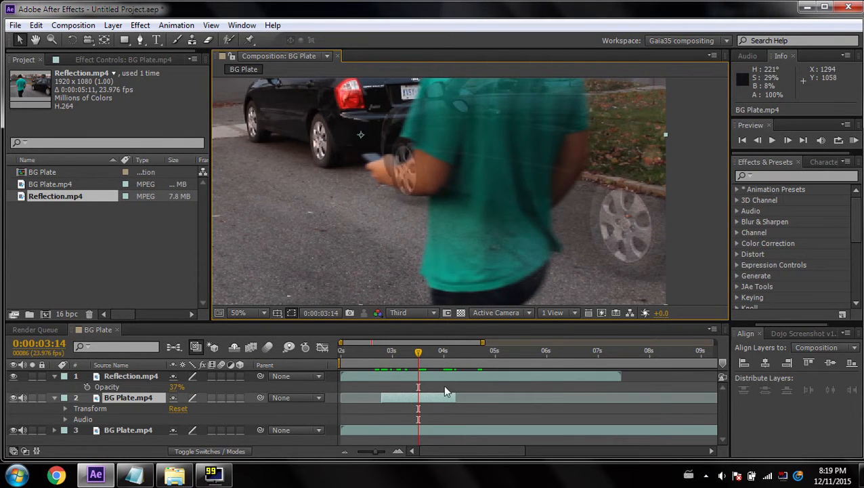
pyautogui.moveTo(419, 354)
pyautogui.mouseDown()
pyautogui.moveTo(460, 355)
pyautogui.moveTo(425, 350)
pyautogui.moveTo(381, 360)
pyautogui.moveTo(406, 356)
pyautogui.mouseUp()
pyautogui.scroll(-2, 481, 196)
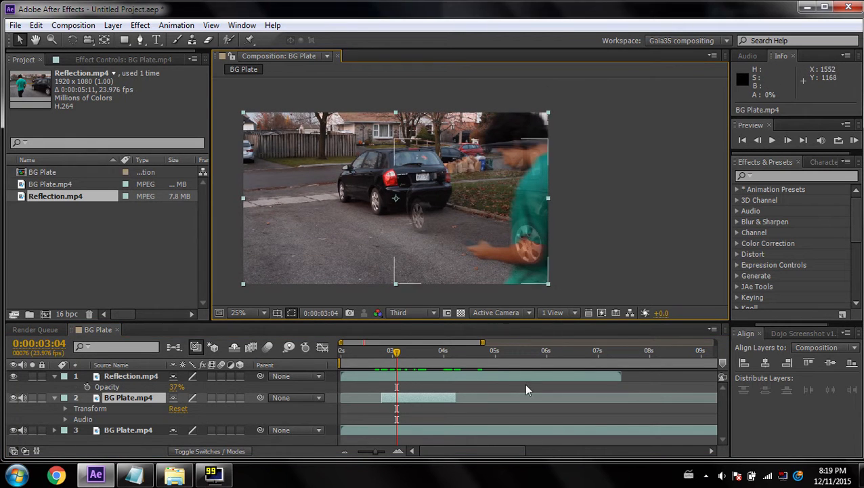
pyautogui.moveTo(518, 267); pyautogui.dragTo(493, 237)
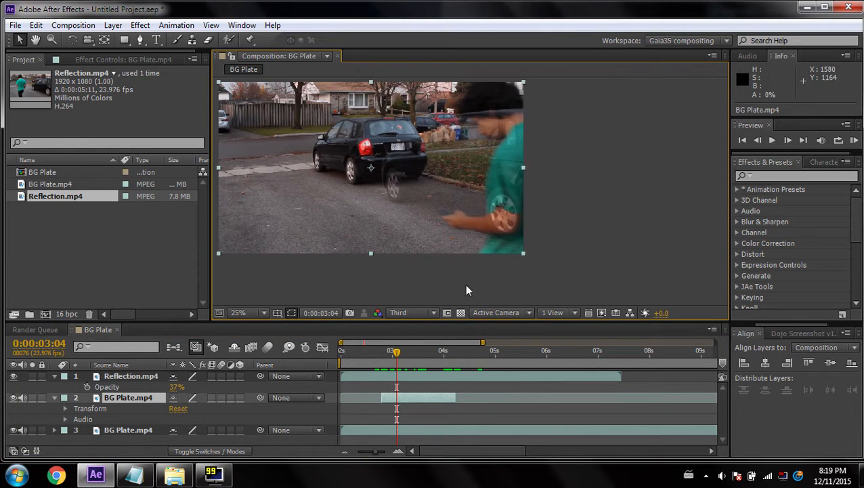
pyautogui.moveTo(393, 356); pyautogui.dragTo(387, 358)
pyautogui.moveTo(385, 366); pyautogui.dragTo(380, 359)
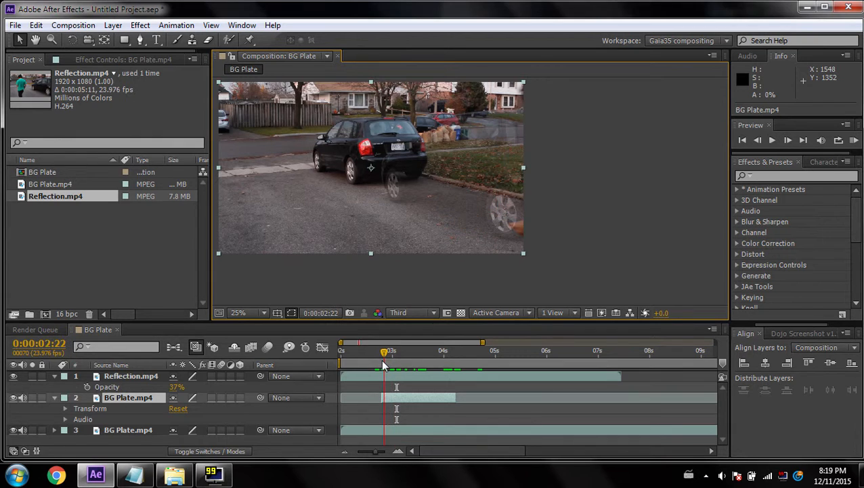
# Set the Reflection.mp4 layer's opacity to 100%, then hide and deselect the layer.
pyautogui.click(117, 377)
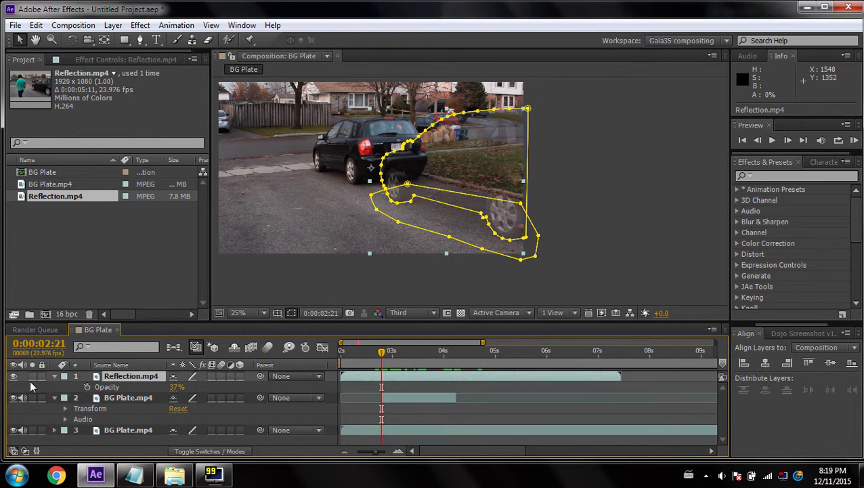
pyautogui.moveTo(175, 386); pyautogui.dragTo(210, 386)
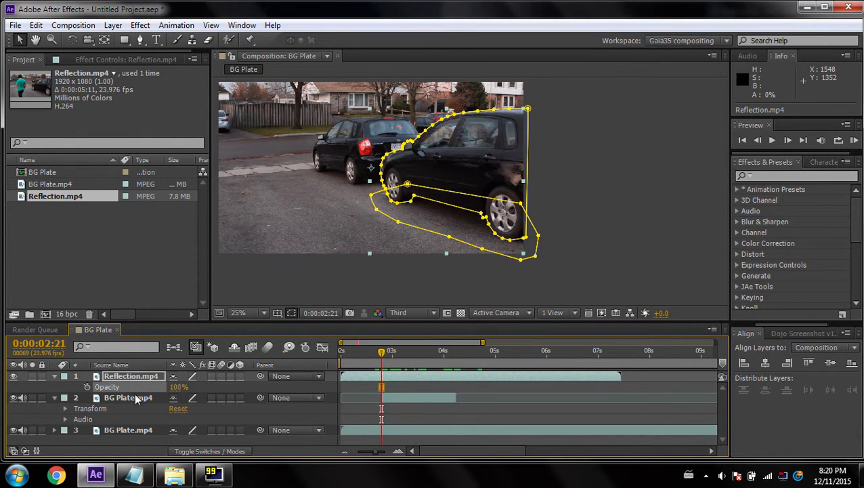
pyautogui.click(14, 376)
pyautogui.click(628, 266)
# Activate the Pen tool for masking the hand at the frame edge and set the preview resolution to Full.
pyautogui.scroll(6, 523, 246)
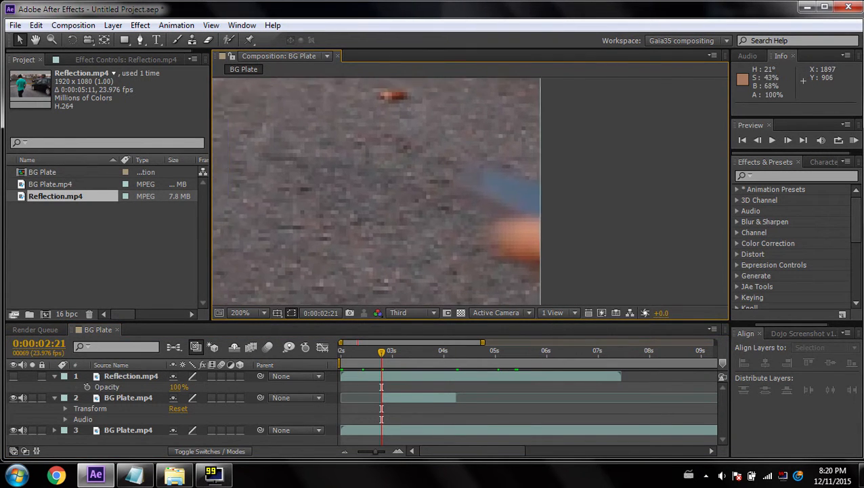
pyautogui.click(140, 40)
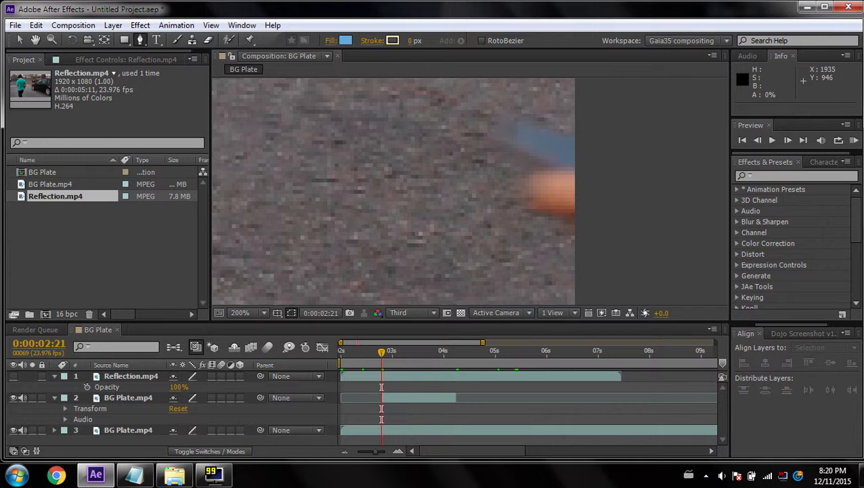
pyautogui.click(406, 312)
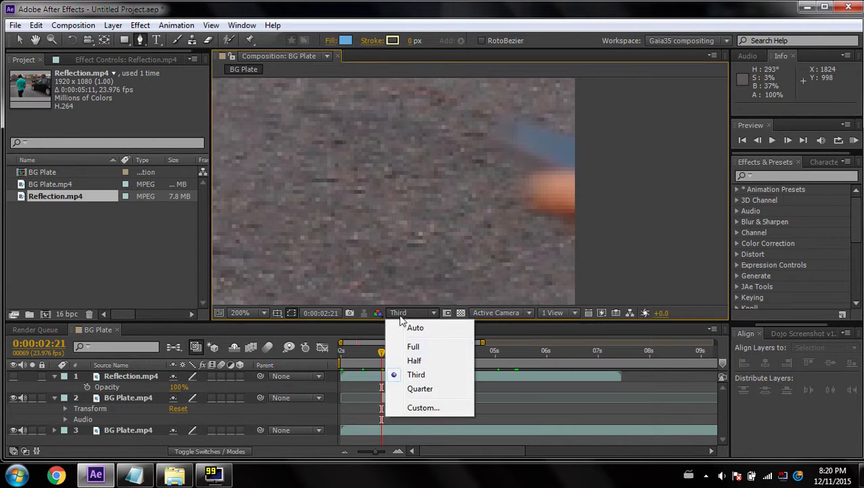
pyautogui.click(410, 345)
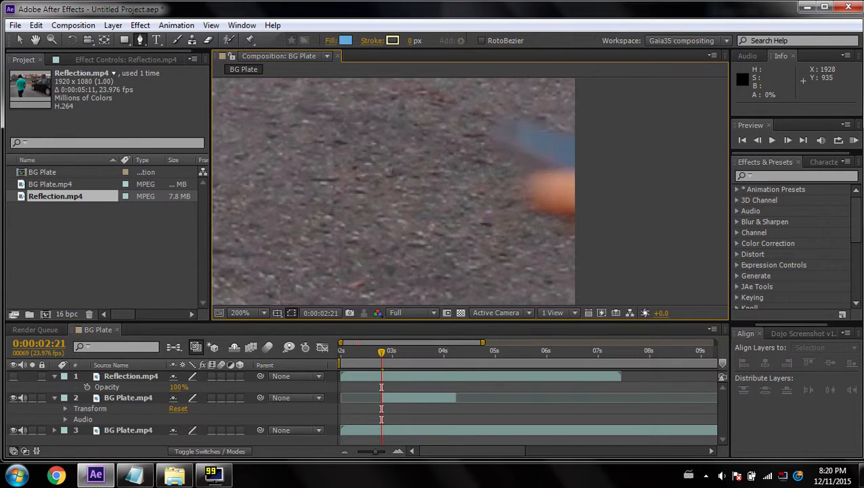
# Delete the stray shape layer started with the Pen tool and select the Reflection.mp4 layer.
pyautogui.click(581, 222)
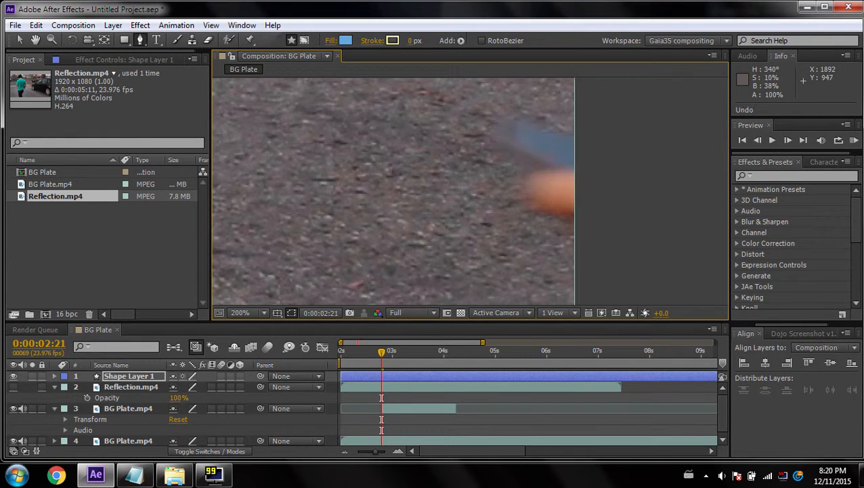
pyautogui.press('Delete')
pyautogui.click(125, 378)
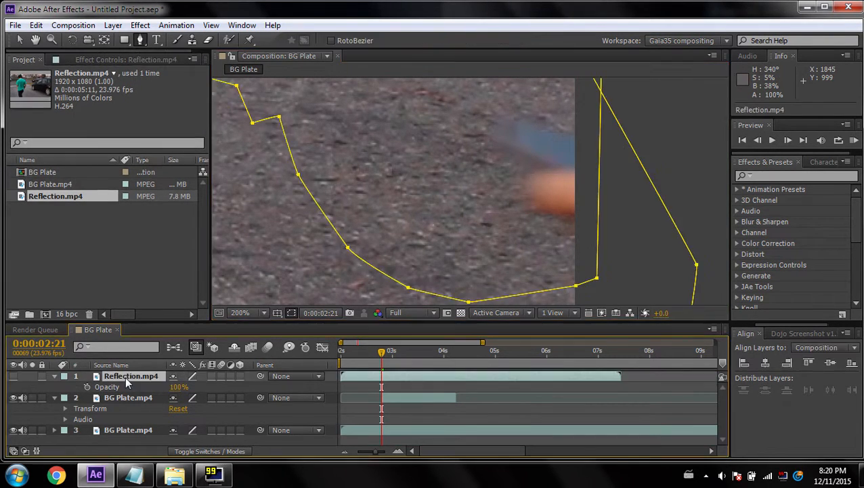
# Rename the trimmed BG Plate.mp4 duplicate on layer 2 to Roto.
pyautogui.click(124, 399)
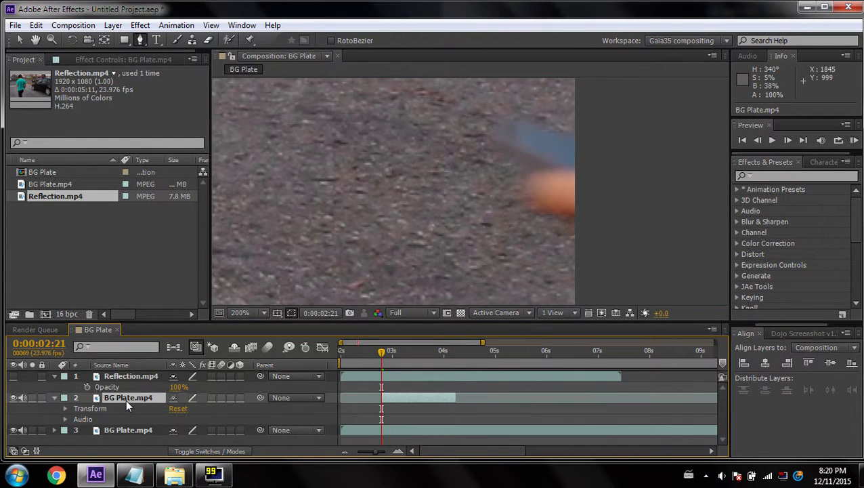
pyautogui.press('Return')
pyautogui.write('Ro')
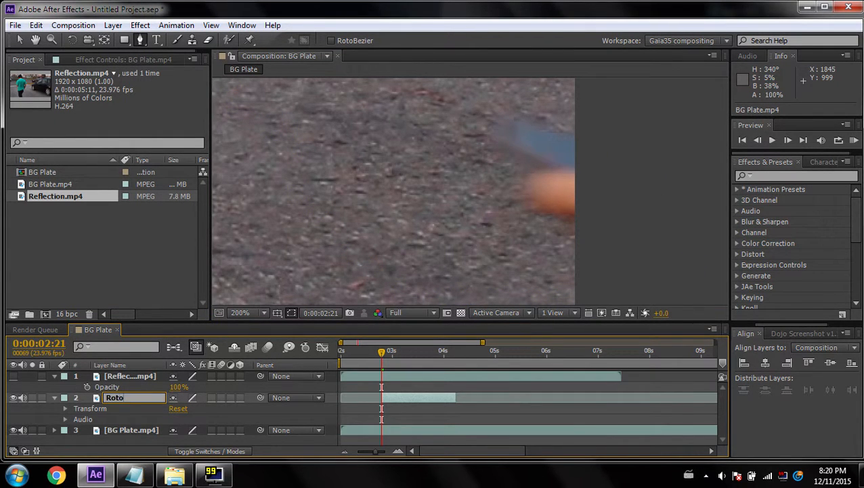
pyautogui.write('to')
pyautogui.press('Return')
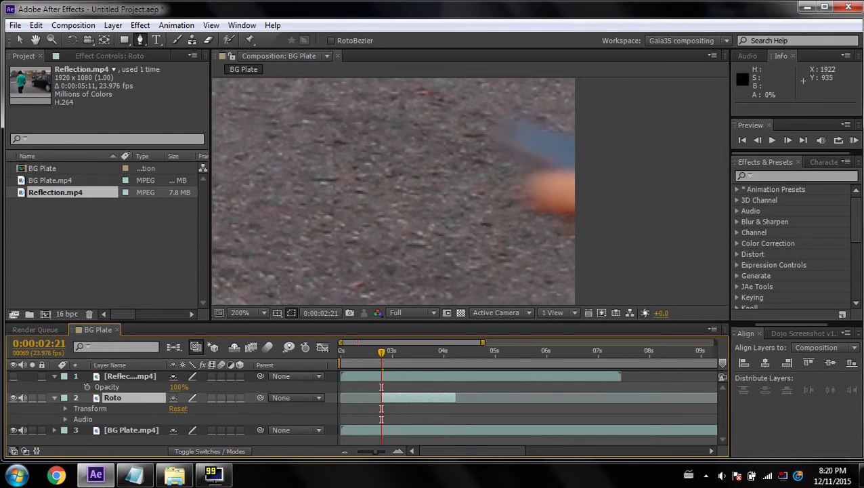
# Draw a closed mask on the Roto layer around the fingertip and blue object entering at the frame edge.
pyautogui.click(578, 220)
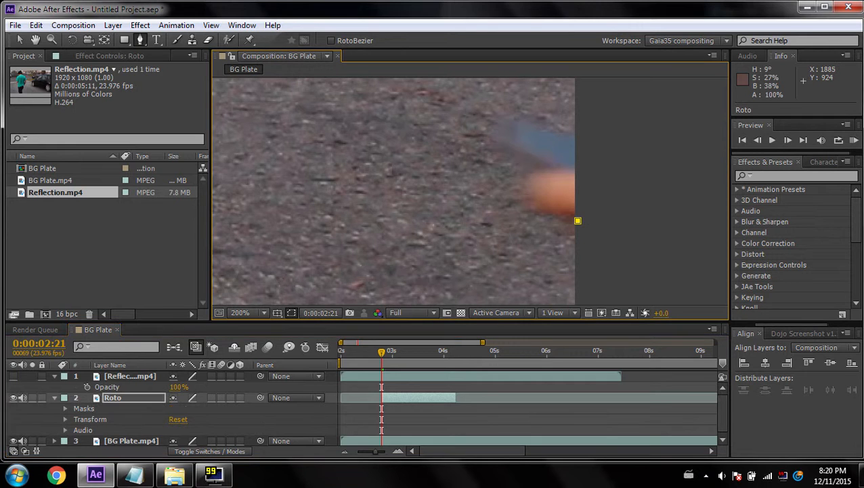
pyautogui.moveTo(528, 200); pyautogui.dragTo(526, 183)
pyautogui.click(535, 168)
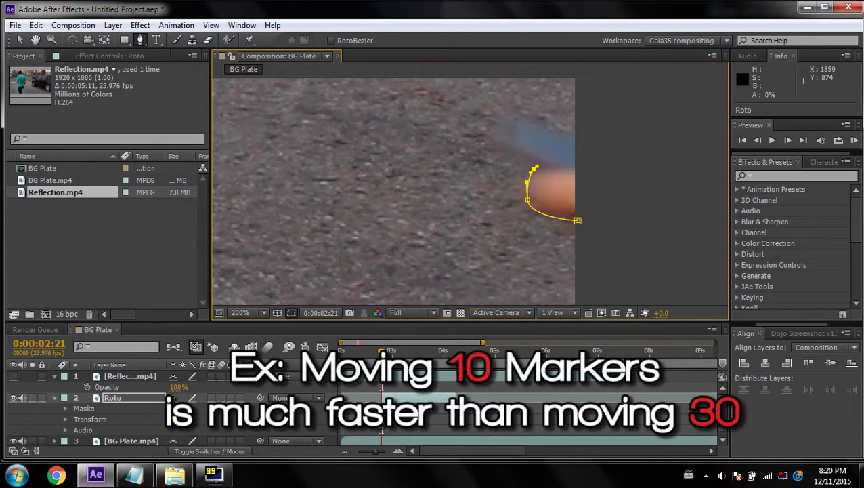
pyautogui.click(497, 146)
pyautogui.click(511, 114)
pyautogui.click(587, 148)
pyautogui.click(578, 220)
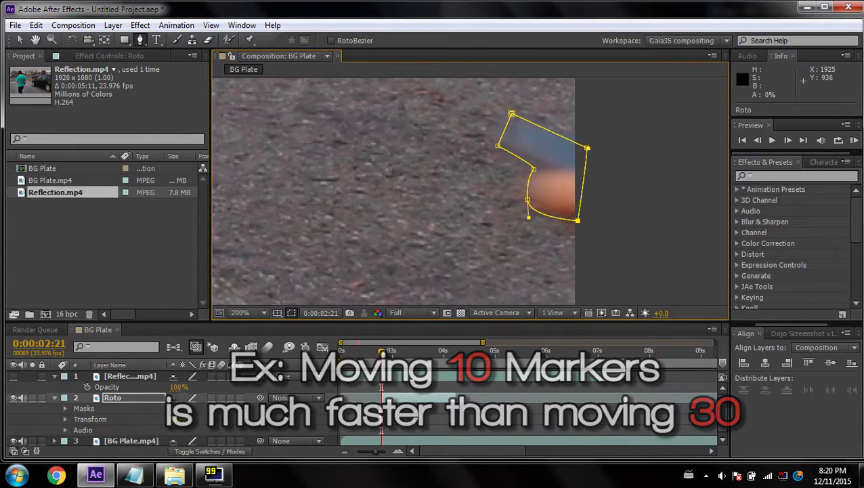
# Refine the new mask's points outward so the path fits just around the fingertip and blue object.
pyautogui.press('v')
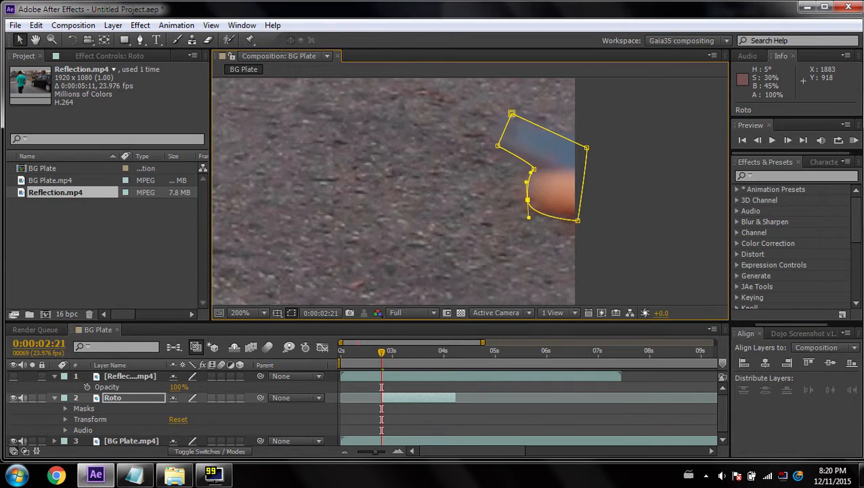
pyautogui.press('Left')
pyautogui.press('Left')
pyautogui.click(534, 168)
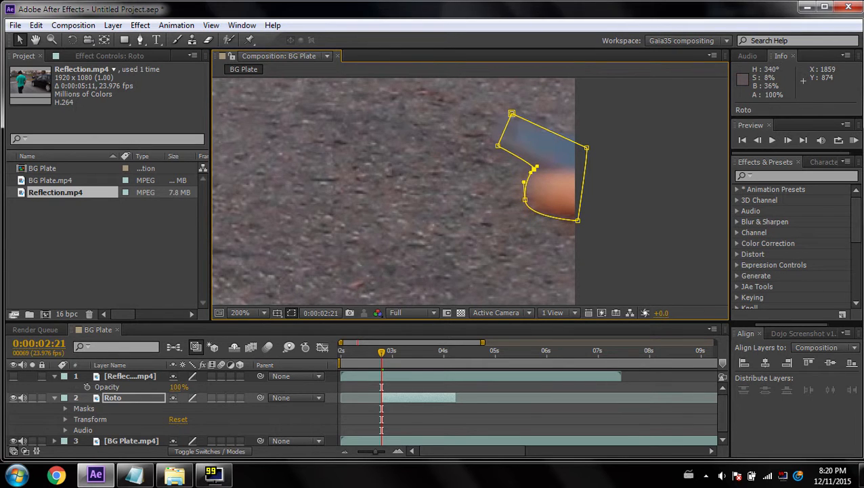
pyautogui.moveTo(498, 145); pyautogui.dragTo(494, 144)
pyautogui.moveTo(586, 146); pyautogui.dragTo(587, 143)
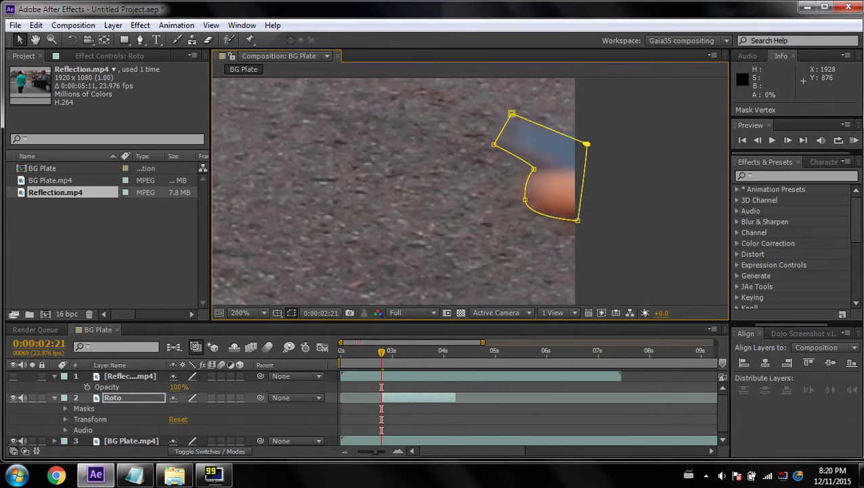
# Examine the masked hand cutout on its own with the underlying BG Plate.mp4 layer temporarily hidden.
pyautogui.click(14, 441)
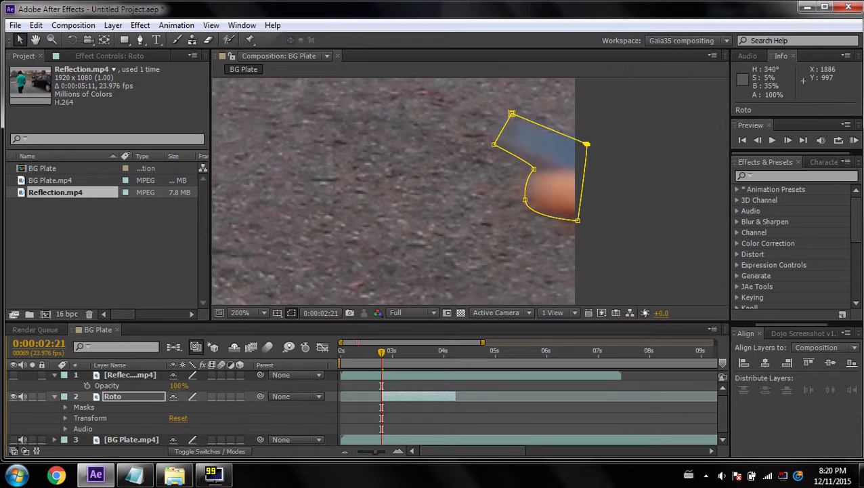
pyautogui.click(624, 244)
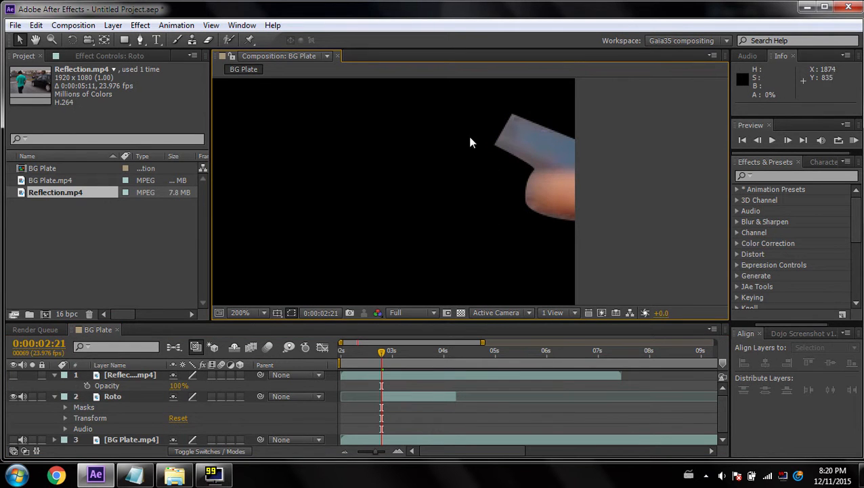
pyautogui.click(14, 440)
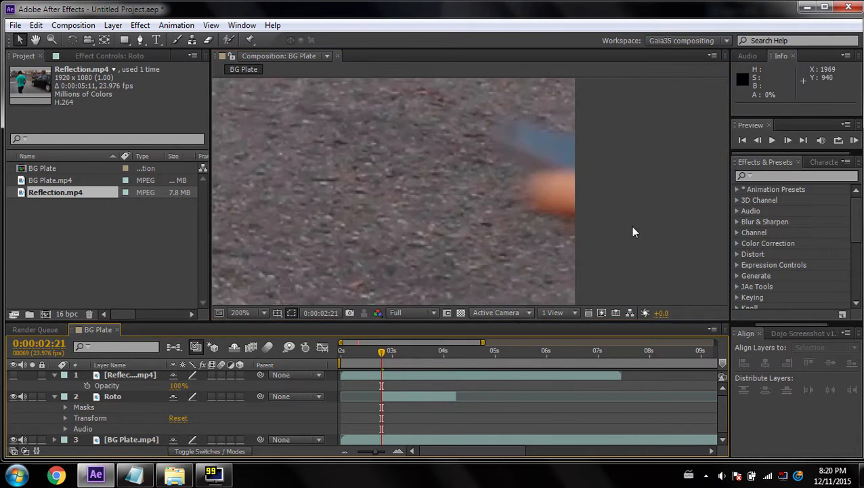
# Expand the Roto layer's Mask 1 properties and enable keyframing for Mask Path at 0:00:02:21.
pyautogui.click(118, 399)
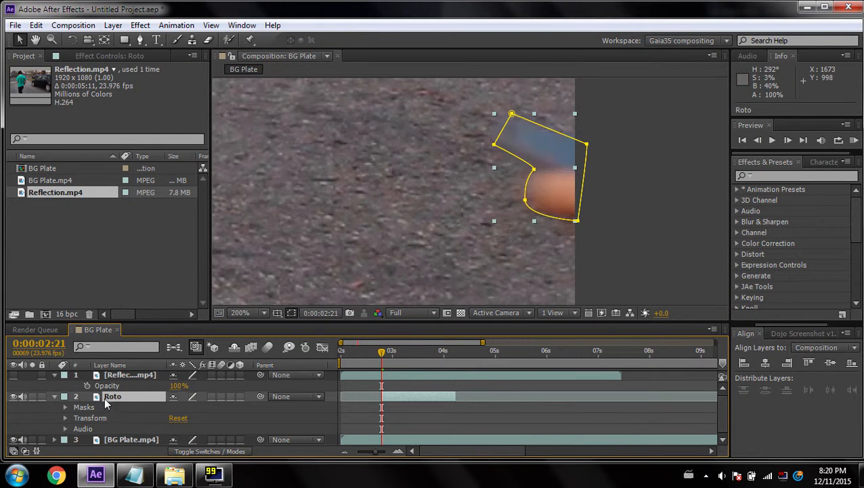
pyautogui.click(66, 407)
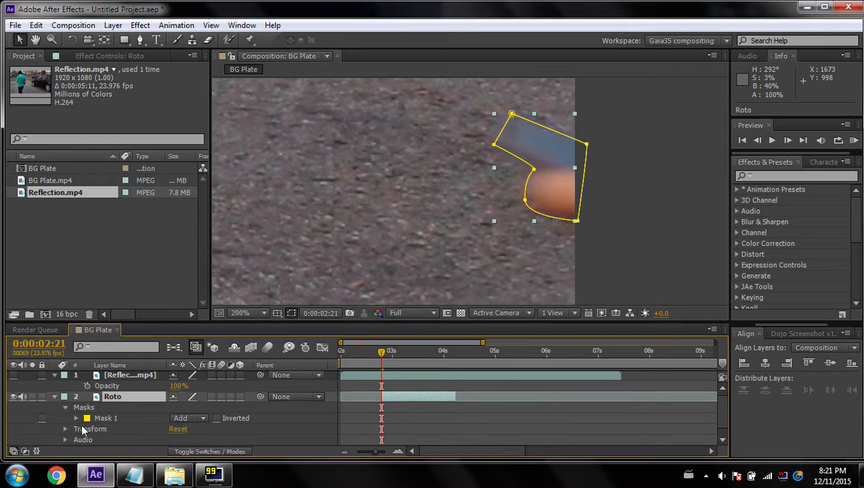
pyautogui.click(75, 417)
pyautogui.click(115, 407)
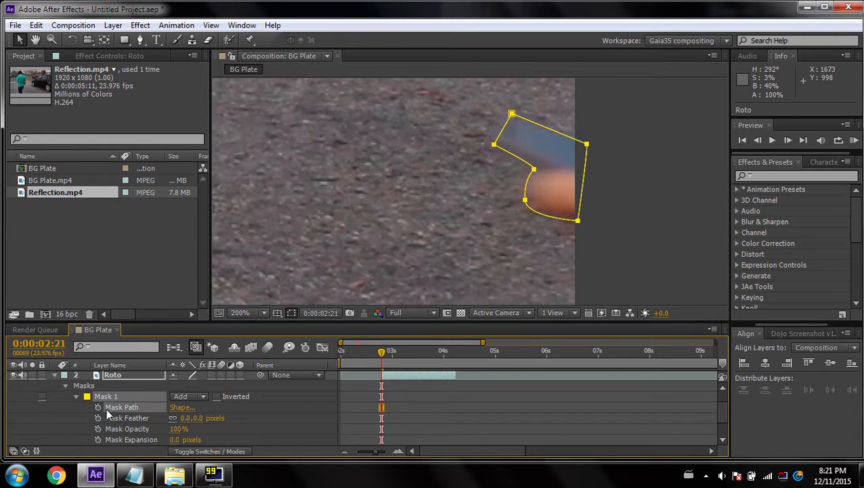
pyautogui.click(98, 407)
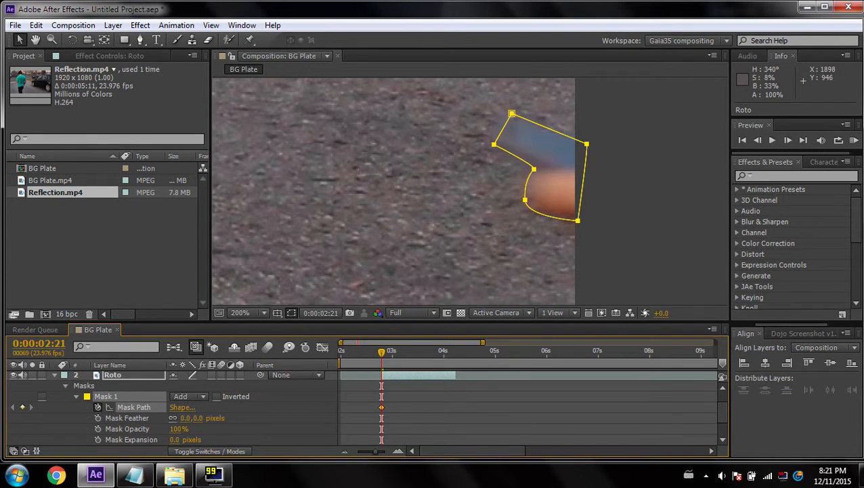
# Advance one frame to 0:00:02:22 and move the whole mask onto the fingertip and blue object.
pyautogui.press('pagedown')
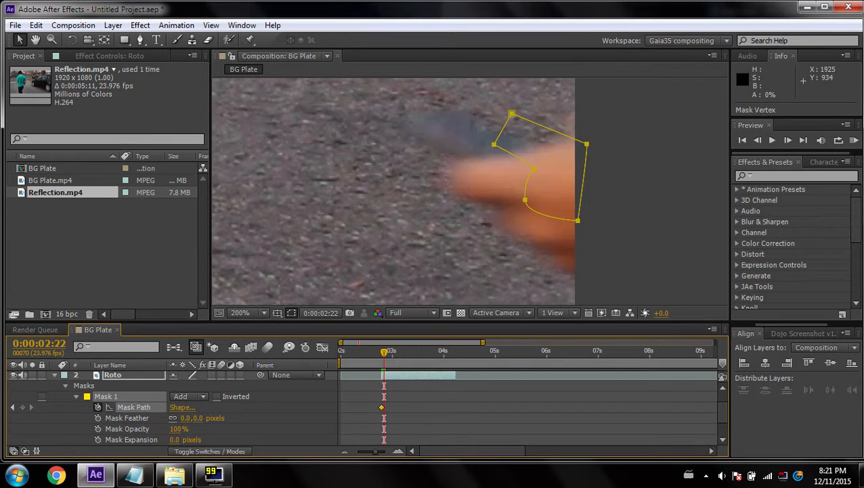
pyautogui.moveTo(578, 220); pyautogui.dragTo(604, 232)
pyautogui.hotkey('ctrl', 'z')
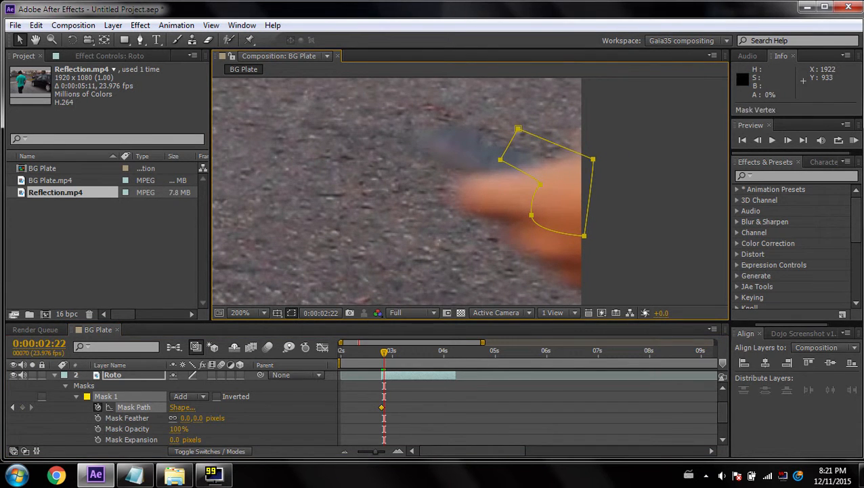
pyautogui.moveTo(584, 172); pyautogui.dragTo(508, 164)
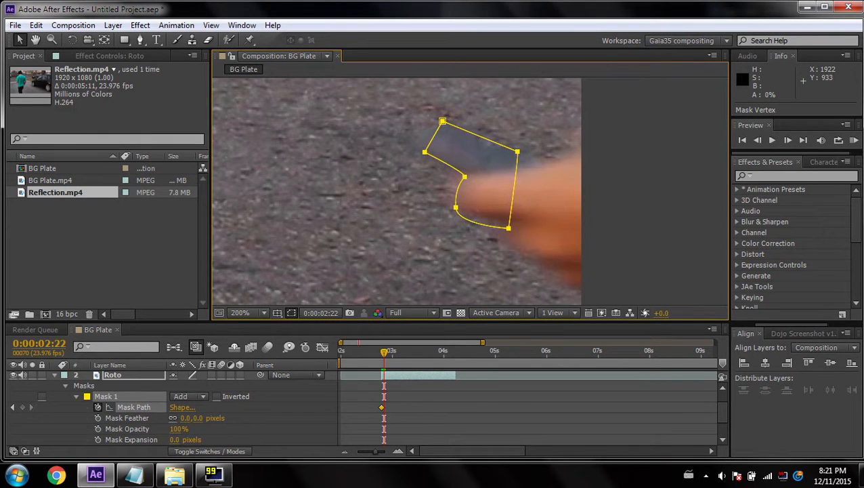
pyautogui.click(550, 219)
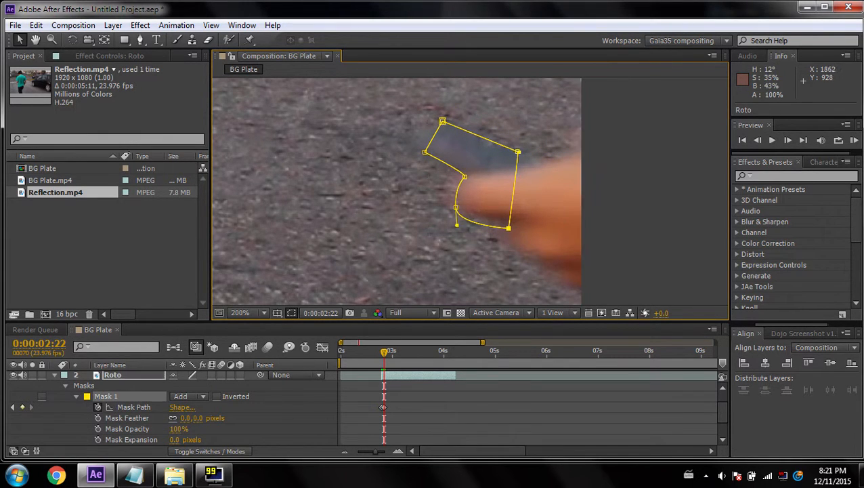
# Fit the mask points at 0:00:02:22 to the finger's underside and tip and to where the blue object meets the hand.
pyautogui.moveTo(508, 228); pyautogui.dragTo(510, 222)
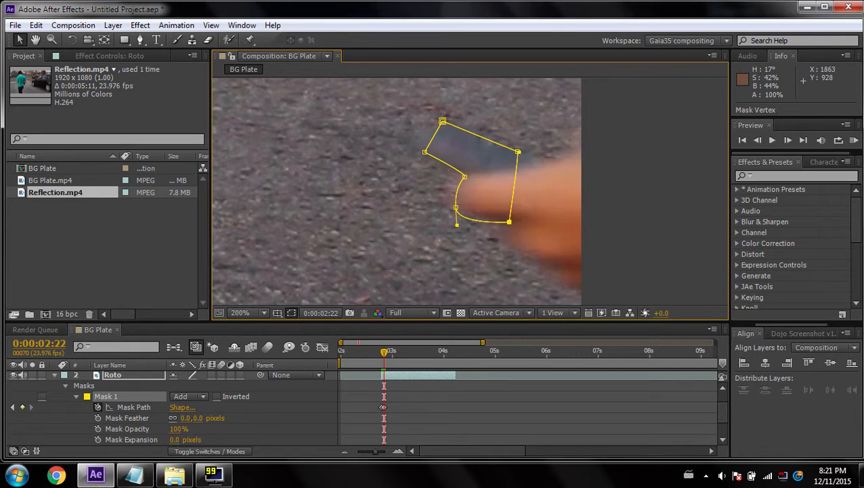
pyautogui.moveTo(455, 208); pyautogui.dragTo(457, 205)
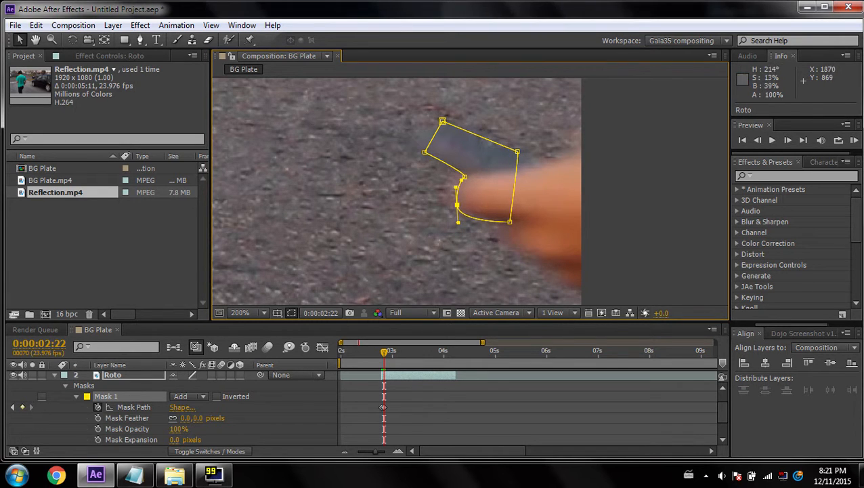
pyautogui.moveTo(517, 151); pyautogui.dragTo(548, 163)
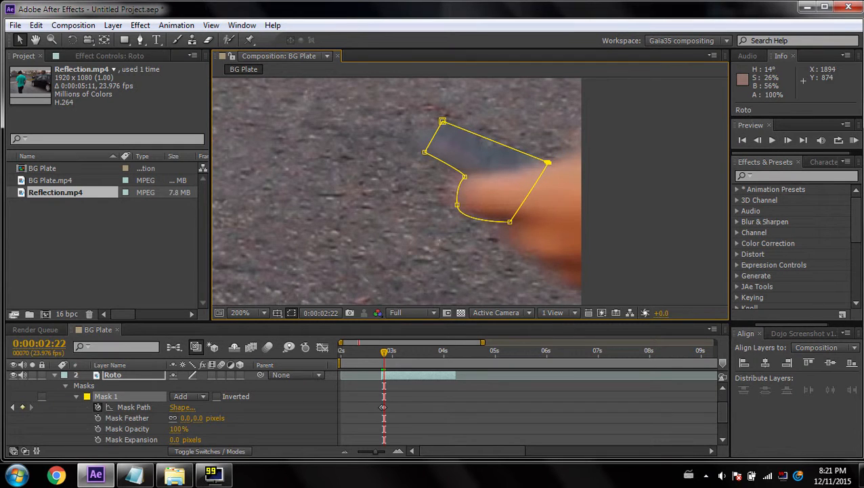
pyautogui.click(509, 222)
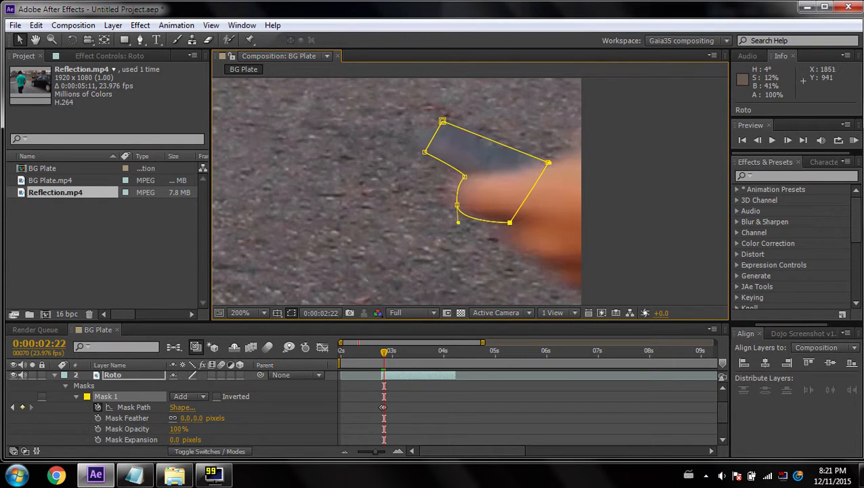
# Add two points to the mask's open side, placing one below the lower fingers and one just beyond the frame edge.
pyautogui.press('g')
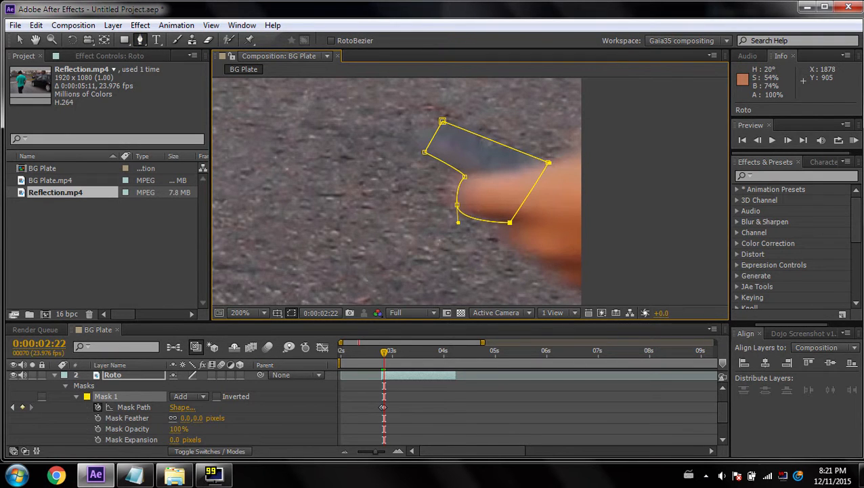
pyautogui.click(525, 198)
pyautogui.press('v')
pyautogui.moveTo(525, 198); pyautogui.dragTo(501, 254)
pyautogui.press('g')
pyautogui.click(552, 234)
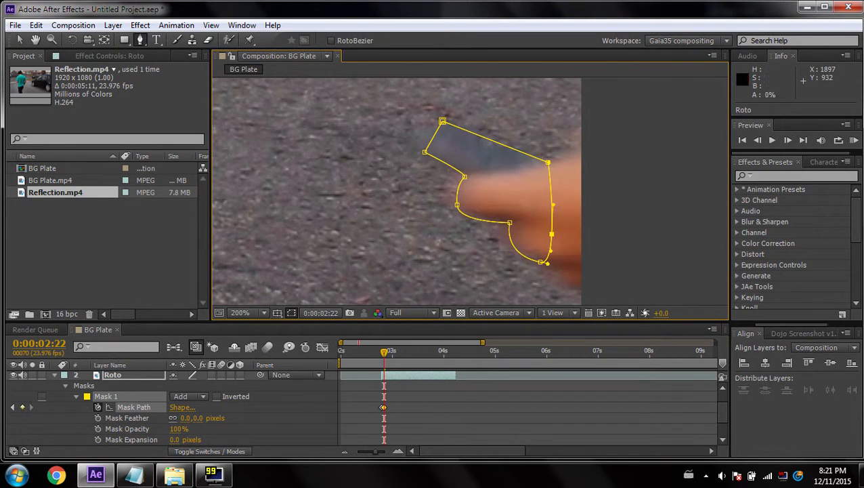
pyautogui.press('v')
pyautogui.moveTo(552, 233); pyautogui.dragTo(589, 291)
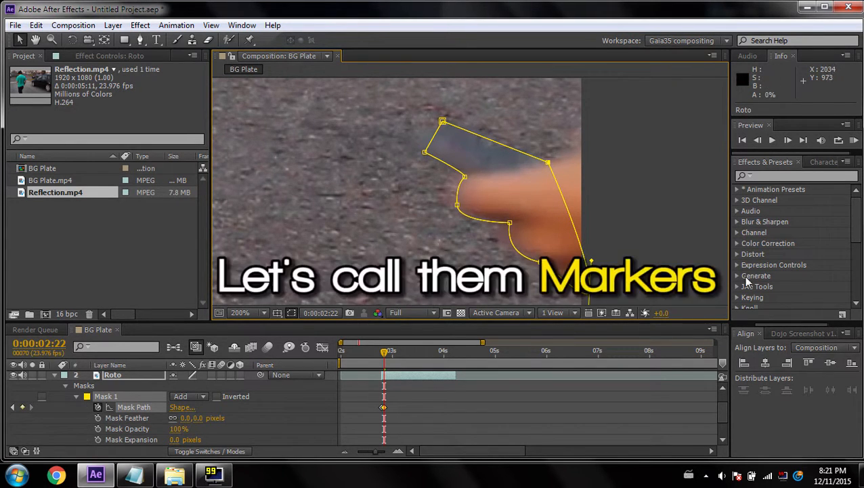
# Add a mask point beyond the frame edge beside the upper hand and adjust the lower outer point's curve handle.
pyautogui.press('g')
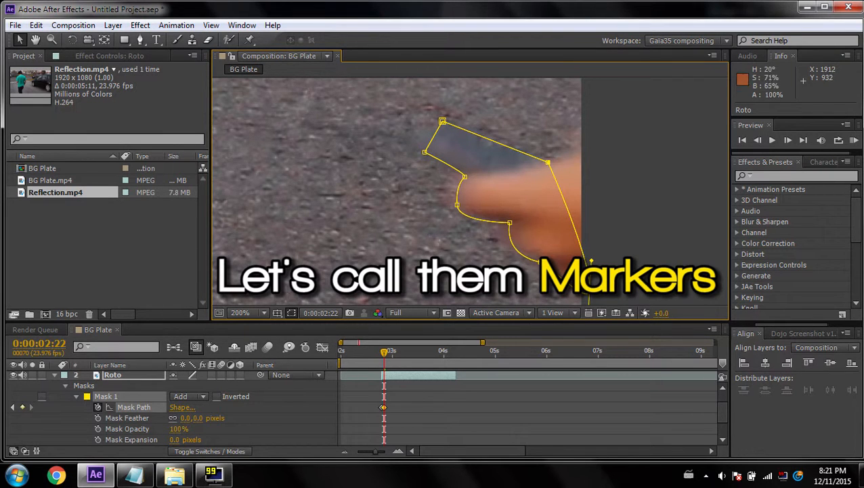
pyautogui.click(569, 213)
pyautogui.press('v')
pyautogui.moveTo(569, 213); pyautogui.dragTo(623, 163)
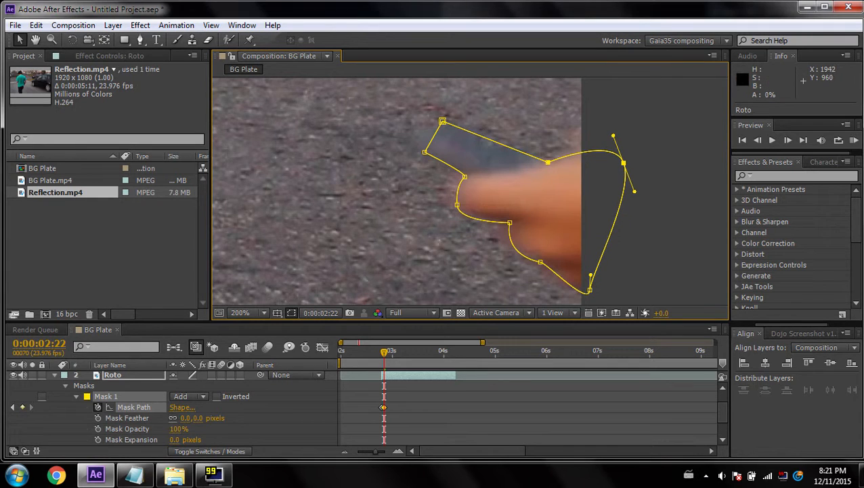
pyautogui.click(589, 290)
pyautogui.moveTo(590, 275); pyautogui.dragTo(618, 286)
# Advance to 0:00:02:23 and move the entire mask to follow the hand's fingertip and blue object.
pyautogui.press('pagedown')
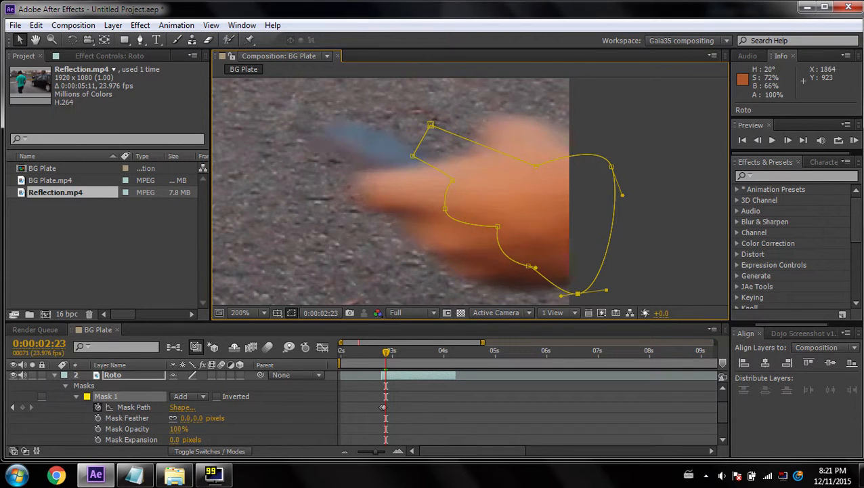
pyautogui.doubleClick(498, 226)
pyautogui.moveTo(534, 242); pyautogui.dragTo(444, 233)
pyautogui.press('Return')
pyautogui.click(483, 160)
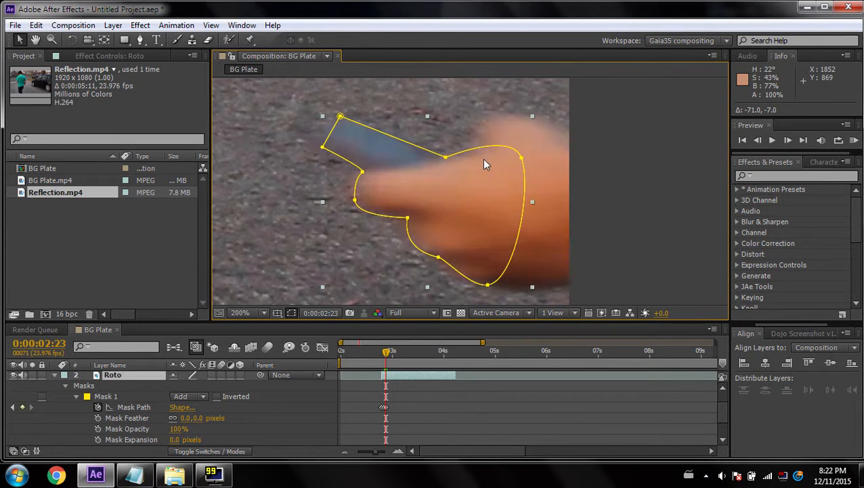
# Reshape the mask's upper points at 0:00:02:23 and add a point past the frame edge to enclose the lower hand.
pyautogui.moveTo(445, 157)
pyautogui.mouseDown()
pyautogui.moveTo(436, 146)
pyautogui.moveTo(434, 158)
pyautogui.mouseUp()
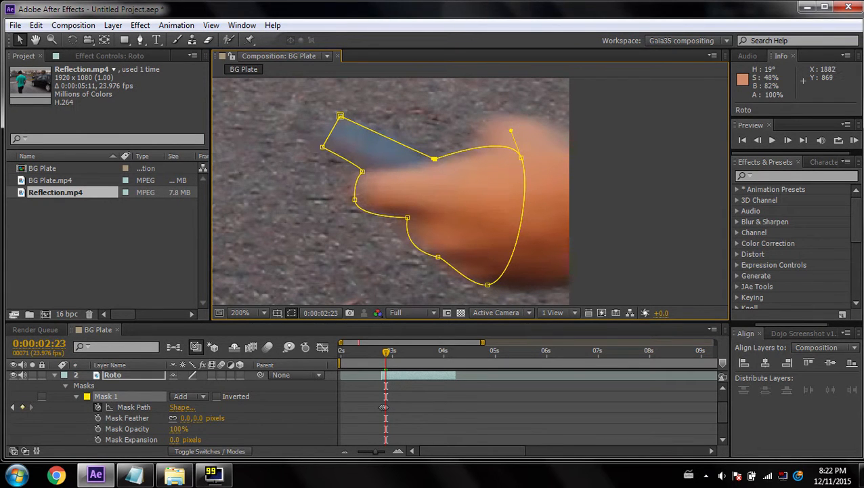
pyautogui.moveTo(521, 157); pyautogui.dragTo(588, 163)
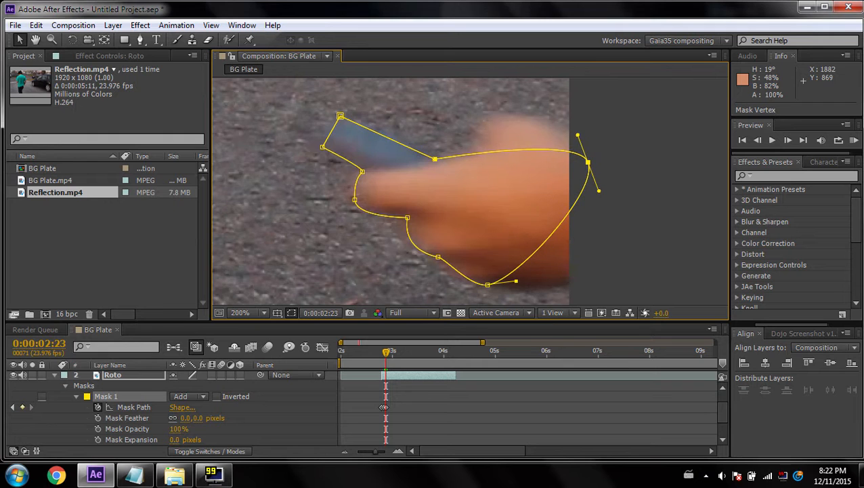
pyautogui.click(487, 284)
pyautogui.press('g')
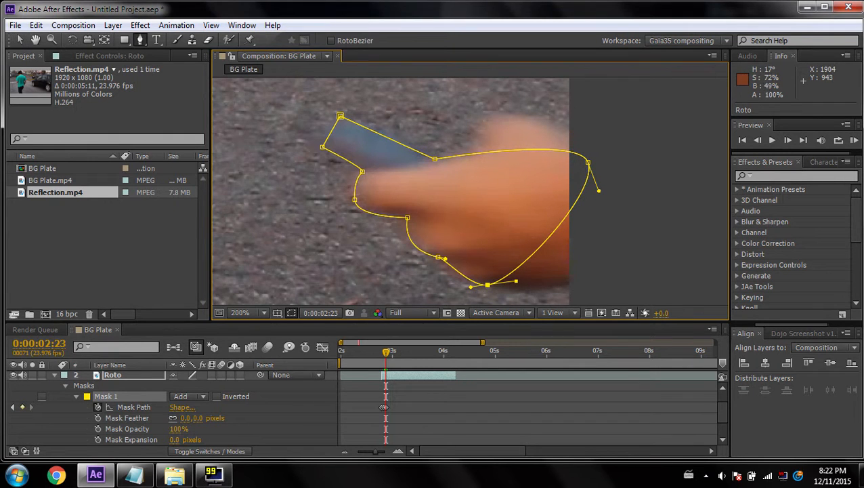
pyautogui.click(544, 242)
pyautogui.press('v')
pyautogui.moveTo(544, 242); pyautogui.dragTo(587, 274)
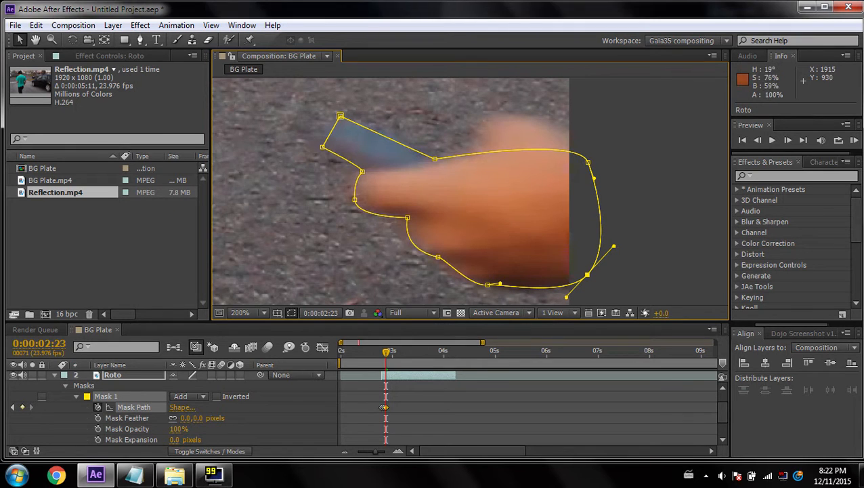
pyautogui.press('g')
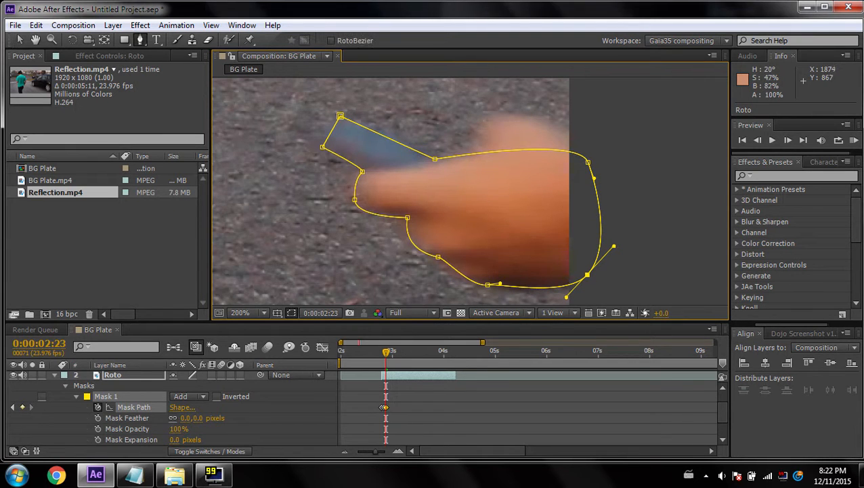
pyautogui.click(516, 149)
pyautogui.press('v')
pyautogui.moveTo(516, 150); pyautogui.dragTo(515, 129)
pyautogui.hotkey('ctrl', 'z')
pyautogui.click(587, 275)
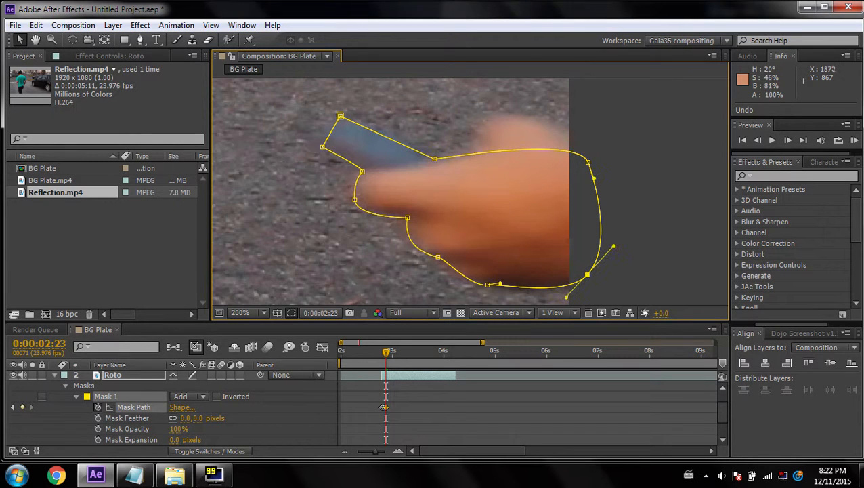
# Add two points along the mask's upper edge at 0:00:02:23 and raise the outer one onto the top of the thumb.
pyautogui.press('g')
pyautogui.click(483, 153)
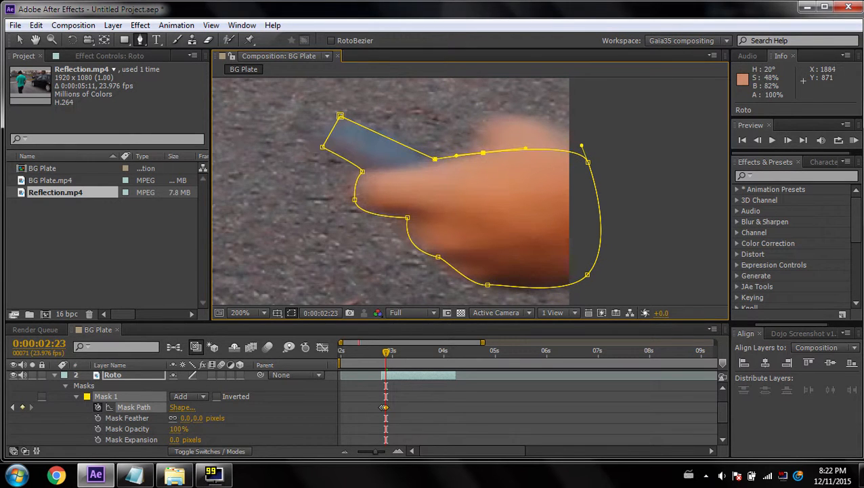
pyautogui.press('v')
pyautogui.press('g')
pyautogui.click(533, 148)
pyautogui.press('v')
pyautogui.moveTo(534, 148); pyautogui.dragTo(501, 121)
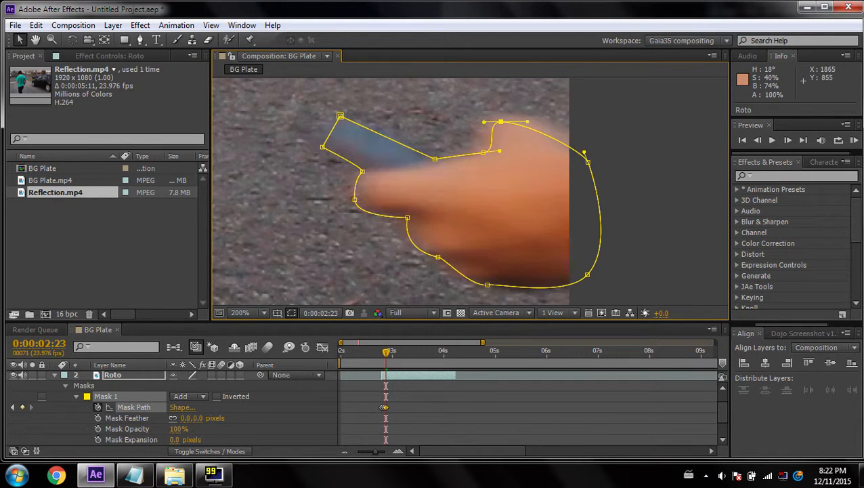
# Refine the thumb contour at 0:00:02:23 by shifting its base point outward, lengthening the top point's curve handles and raising that point.
pyautogui.moveTo(483, 153); pyautogui.dragTo(472, 154)
pyautogui.click(502, 122)
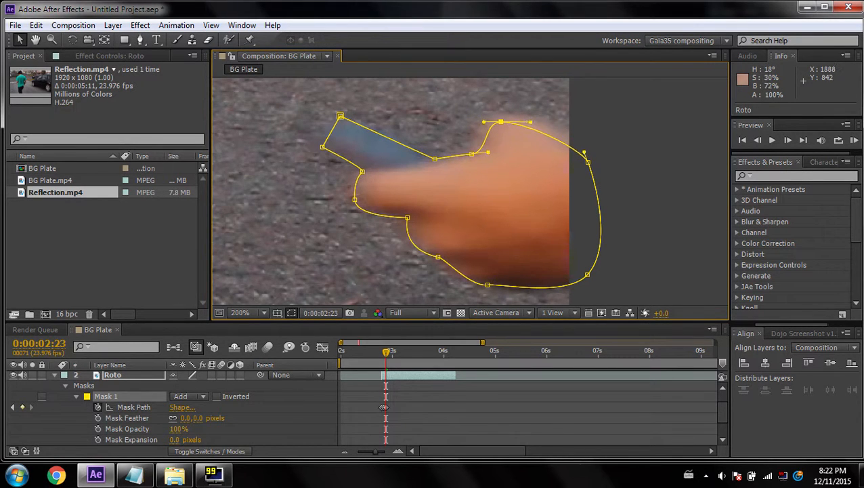
pyautogui.moveTo(531, 122); pyautogui.dragTo(553, 120)
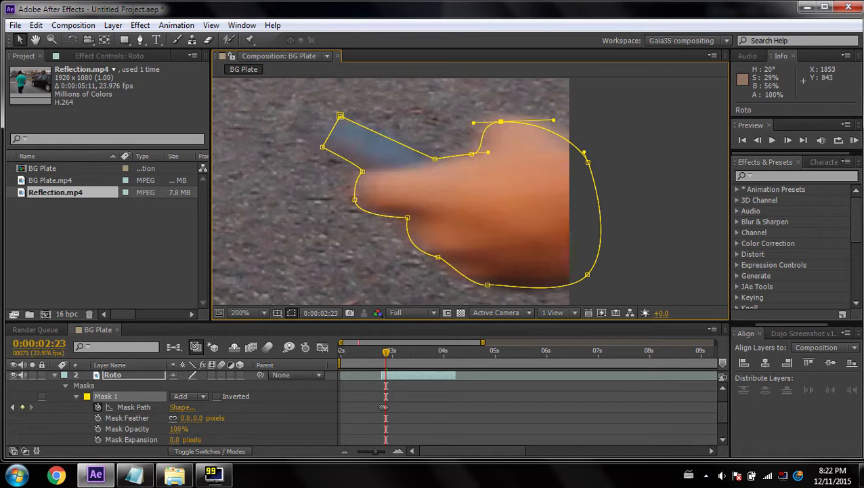
pyautogui.press('Up')
pyautogui.press('Up')
pyautogui.press('Up')
pyautogui.press('Up')
pyautogui.press('Up')
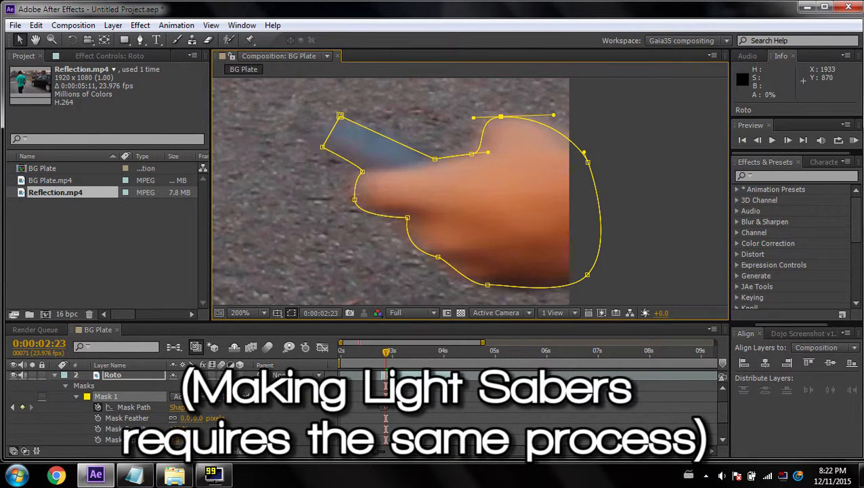
# Advance to 0:00:03:00 and move the entire mask to follow the hand and blue object.
pyautogui.press(',')
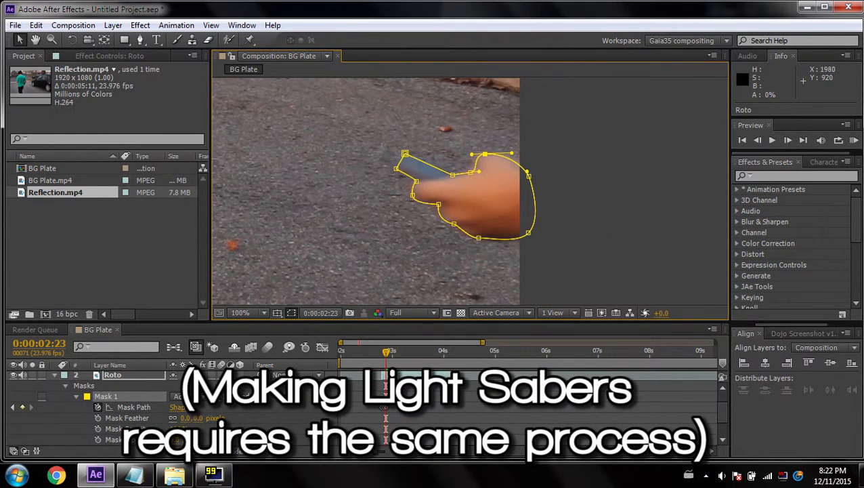
pyautogui.press('pagedown')
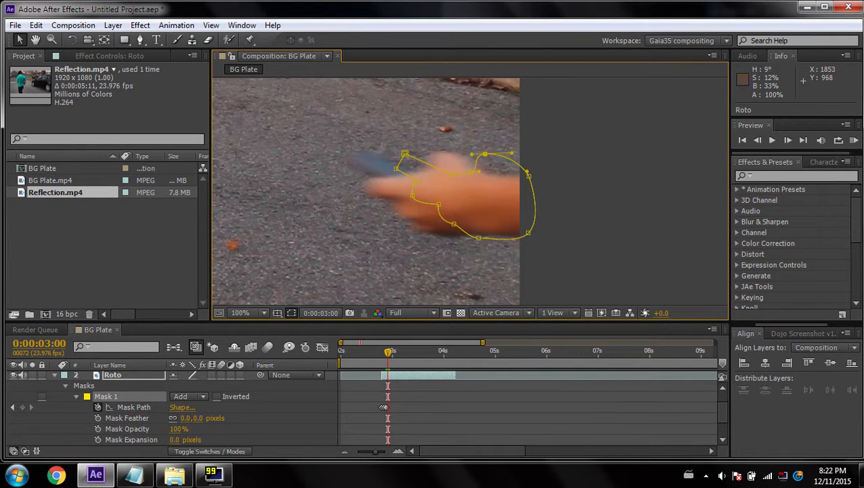
pyautogui.doubleClick(478, 238)
pyautogui.moveTo(501, 233); pyautogui.dragTo(455, 229)
pyautogui.scroll(1, 458, 196)
pyautogui.moveTo(457, 196); pyautogui.dragTo(520, 210)
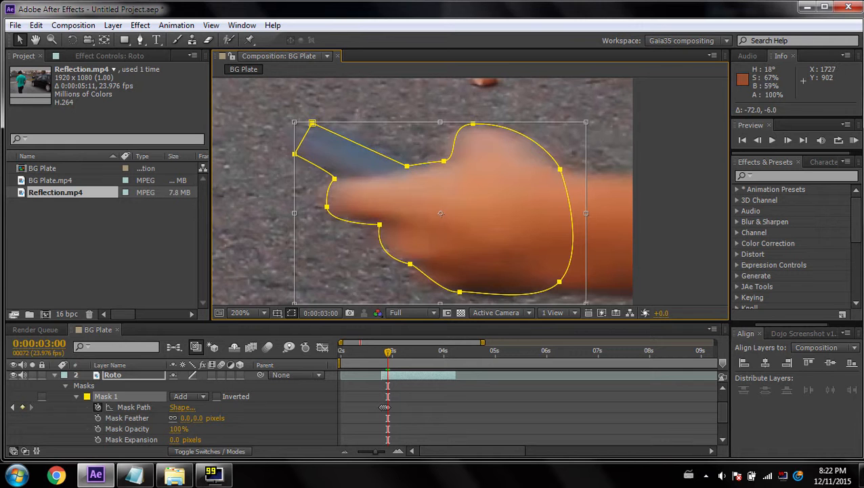
pyautogui.moveTo(440, 213); pyautogui.dragTo(439, 209)
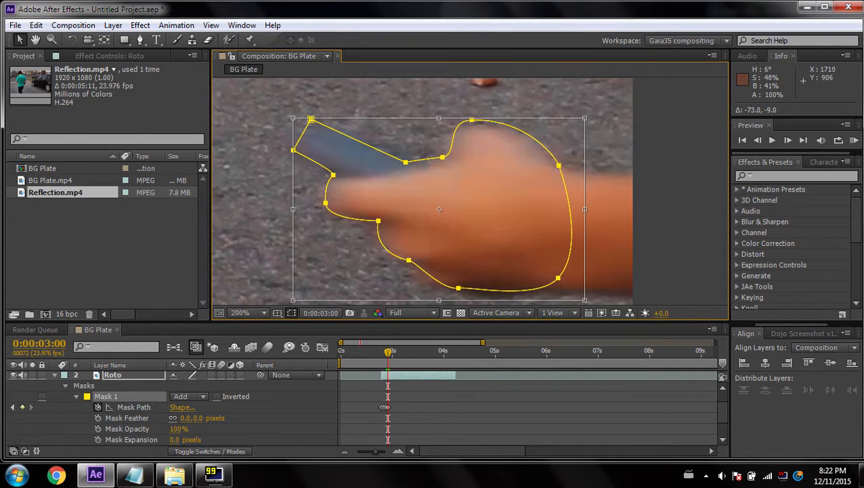
pyautogui.press('Return')
# Fit the mask at 0:00:03:00 by shifting the point below the lower fingers left and adjusting the thumb and upper wrist points.
pyautogui.moveTo(518, 250); pyautogui.dragTo(514, 224)
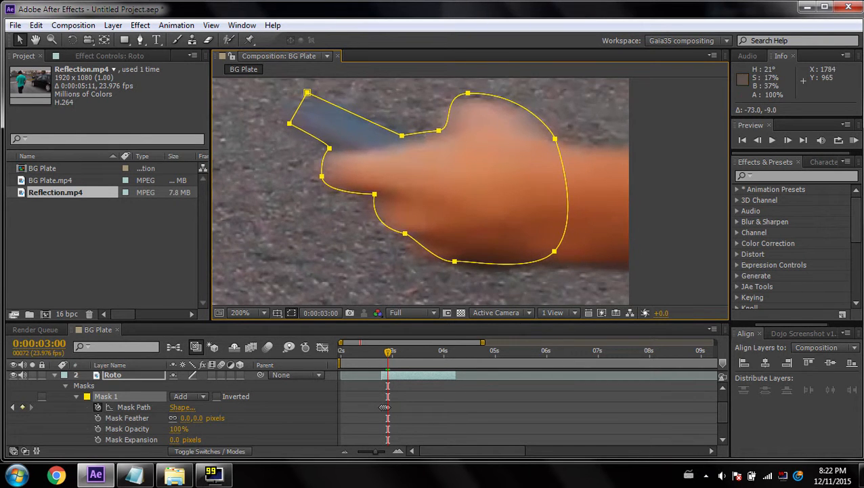
pyautogui.doubleClick(457, 247)
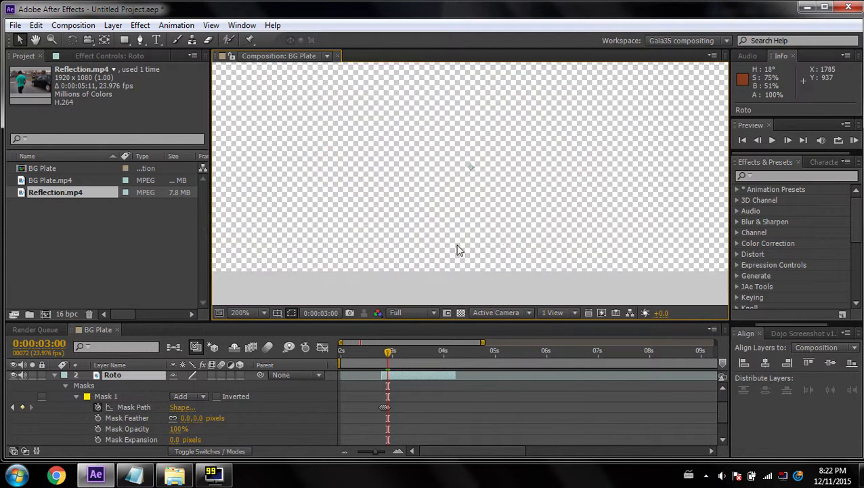
pyautogui.click(432, 56)
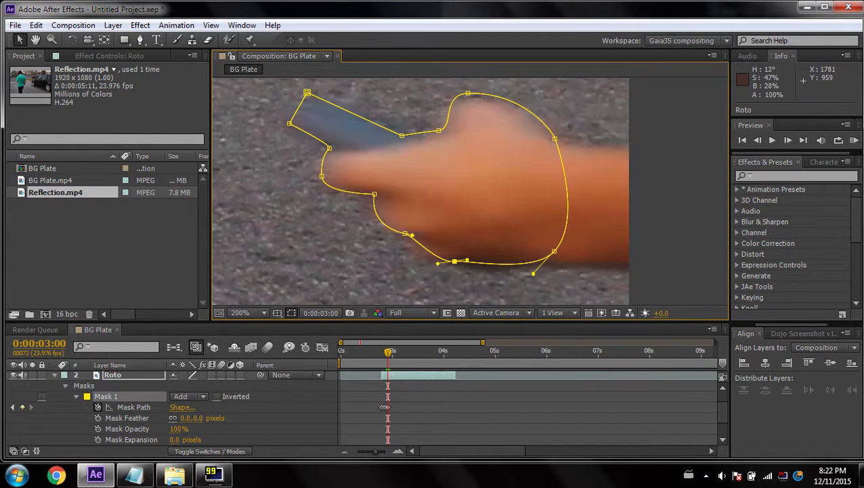
pyautogui.hotkey('shift', 'Left')
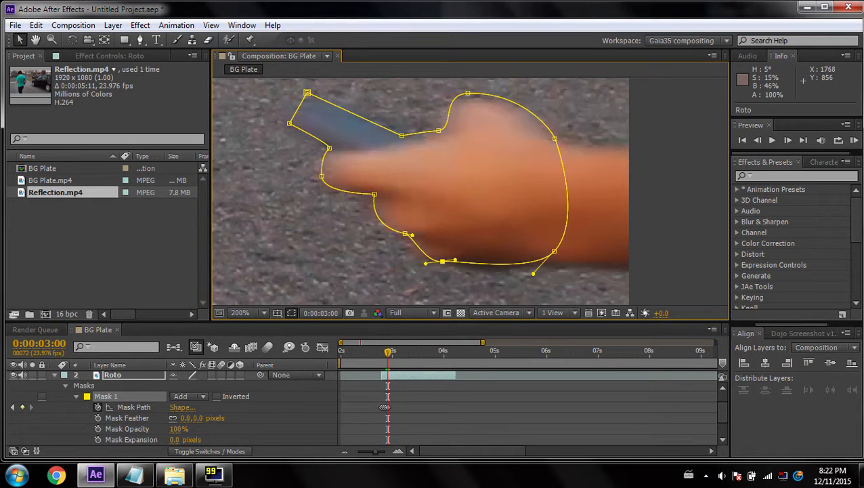
pyautogui.click(438, 130)
pyautogui.moveTo(468, 93); pyautogui.dragTo(461, 100)
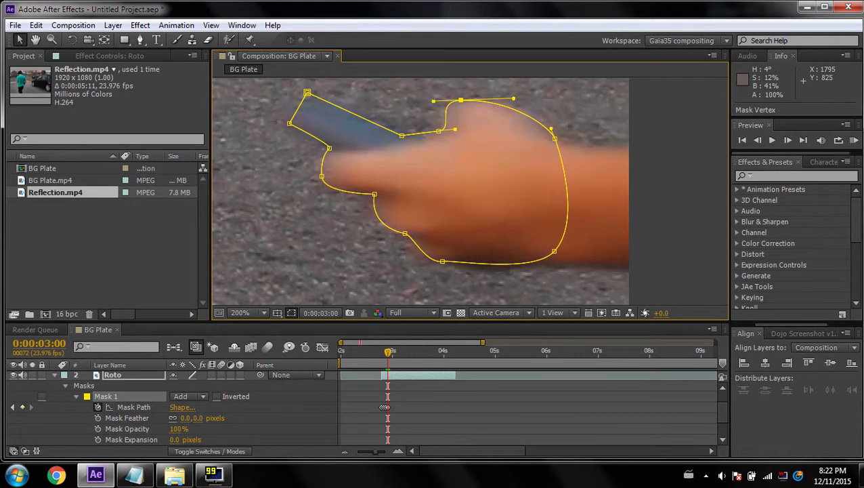
pyautogui.moveTo(554, 138); pyautogui.dragTo(554, 141)
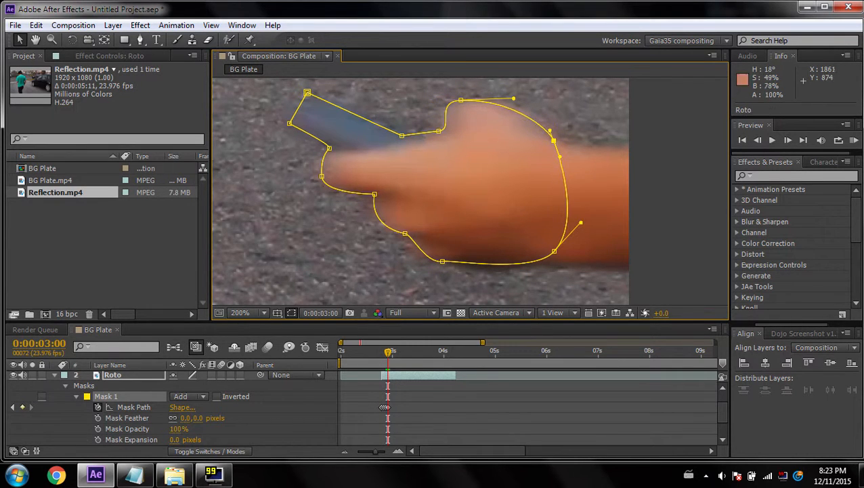
# Add points on the mask's wrist side at 0:00:03:00 and extend them past the frame edge to enclose the forearm.
pyautogui.moveTo(554, 250); pyautogui.dragTo(601, 257)
pyautogui.press('g')
pyautogui.click(577, 230)
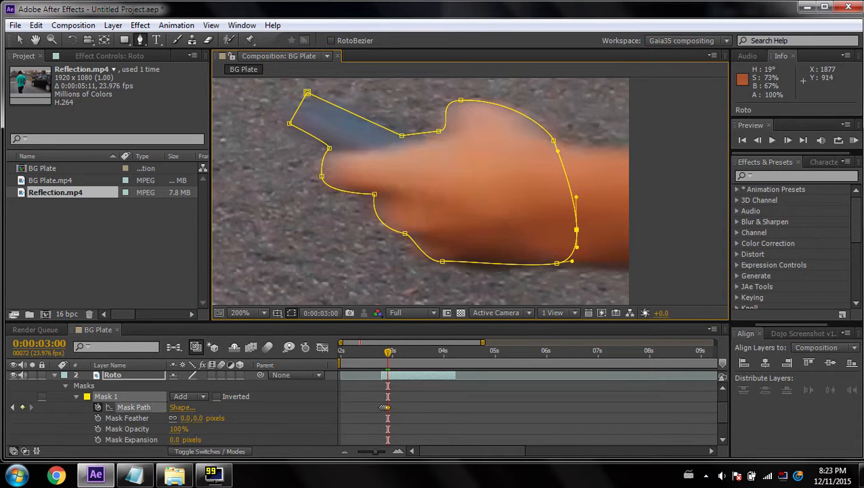
pyautogui.press('v')
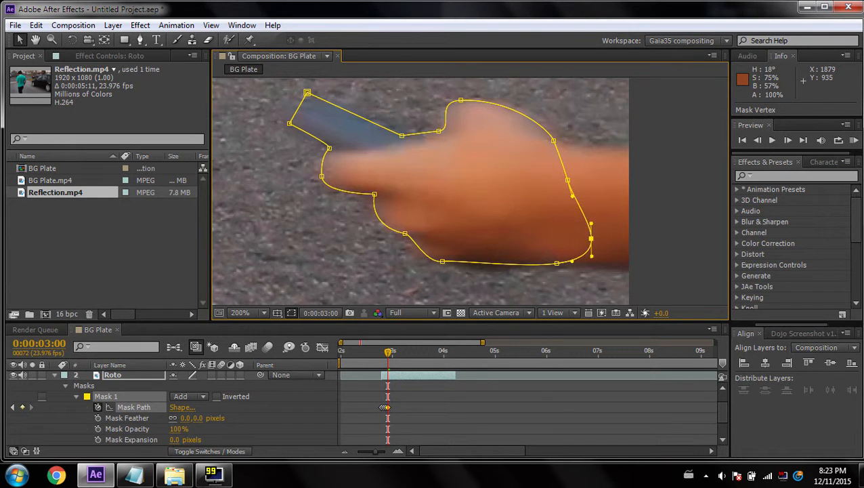
pyautogui.moveTo(576, 230); pyautogui.dragTo(661, 260)
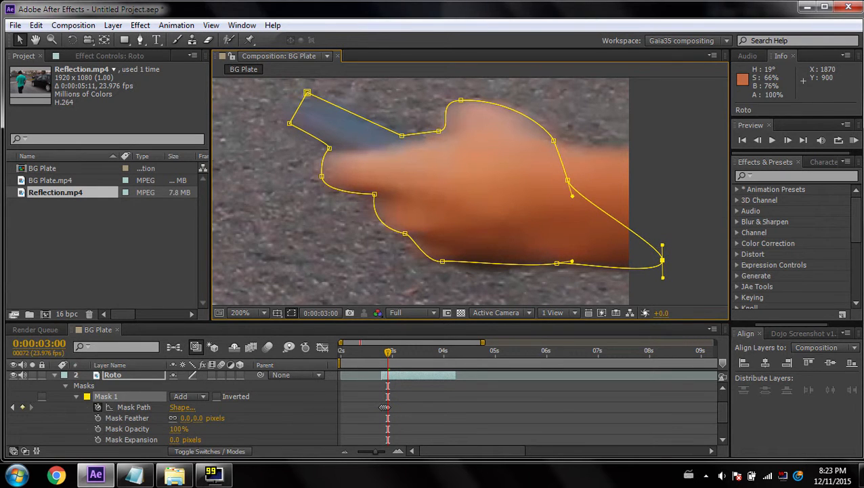
pyautogui.moveTo(568, 180); pyautogui.dragTo(655, 148)
pyautogui.scroll(-1, 609, 208)
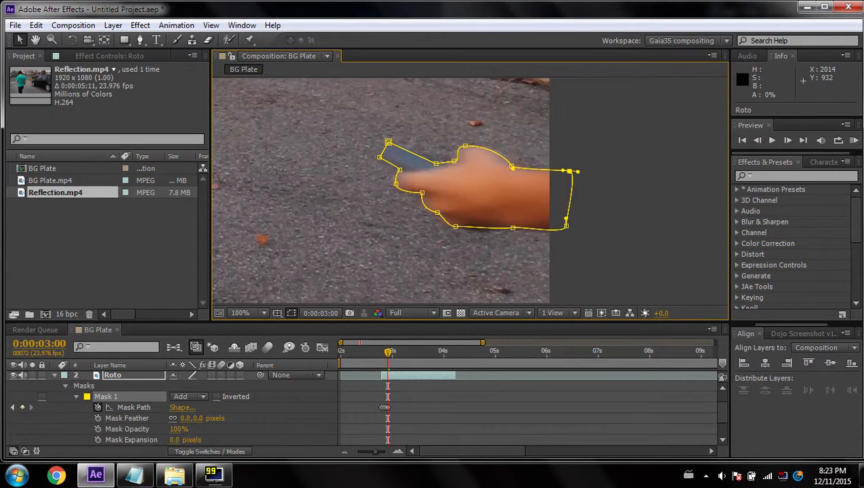
# Advance to 0:00:03:01 and move the entire mask over the hand and blue object.
pyautogui.press('pagedown')
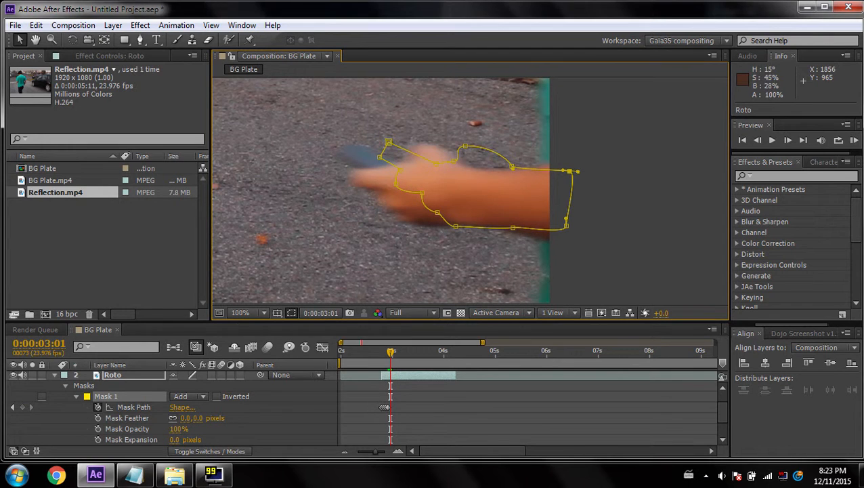
pyautogui.click(513, 228)
pyautogui.doubleClick(512, 227)
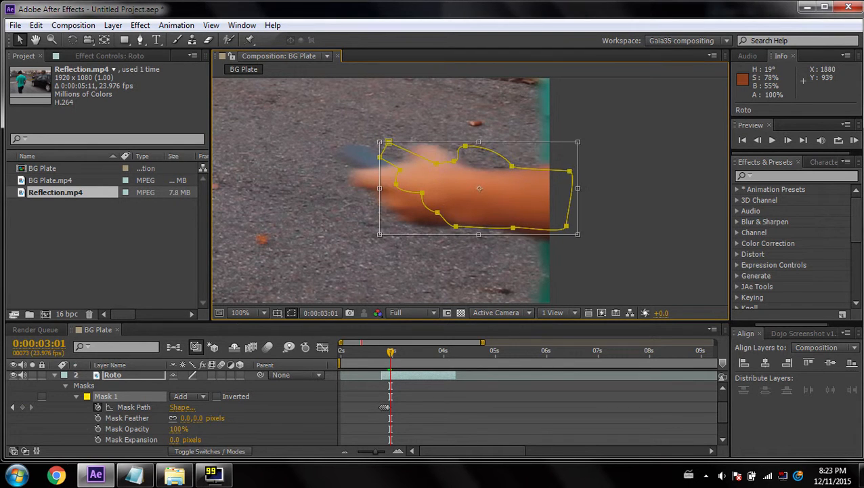
pyautogui.moveTo(524, 213); pyautogui.dragTo(484, 212)
pyautogui.moveTo(399, 193); pyautogui.dragTo(470, 212)
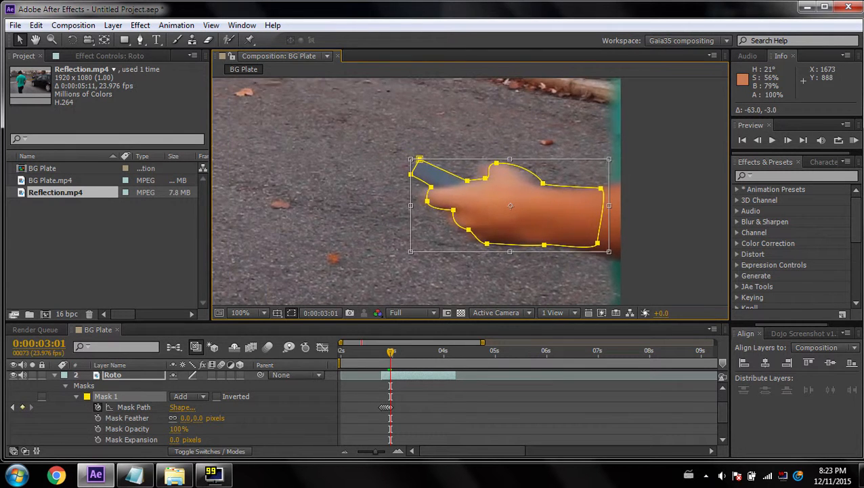
pyautogui.scroll(2, 467, 212)
pyautogui.scroll(-1, 371, 222)
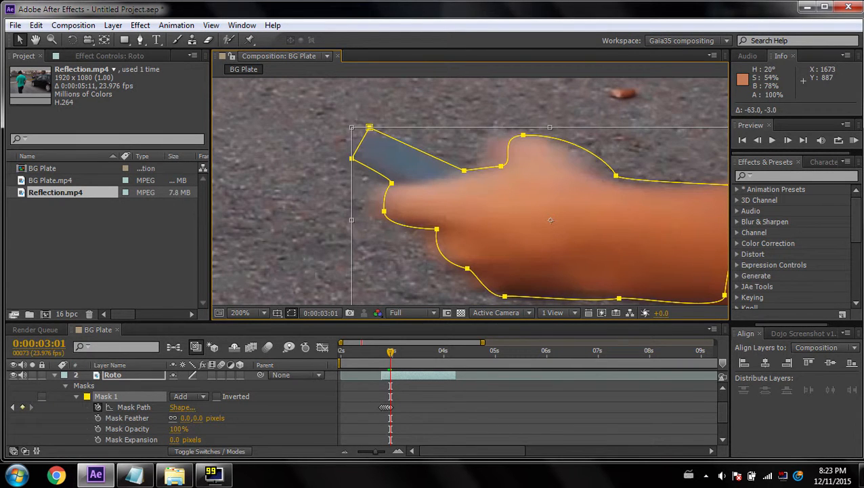
pyautogui.press('Return')
# Nudge the whole mask slightly left at 0:00:03:01 to align its outline with the fingertip and blue object.
pyautogui.hotkey('shift', 'Left')
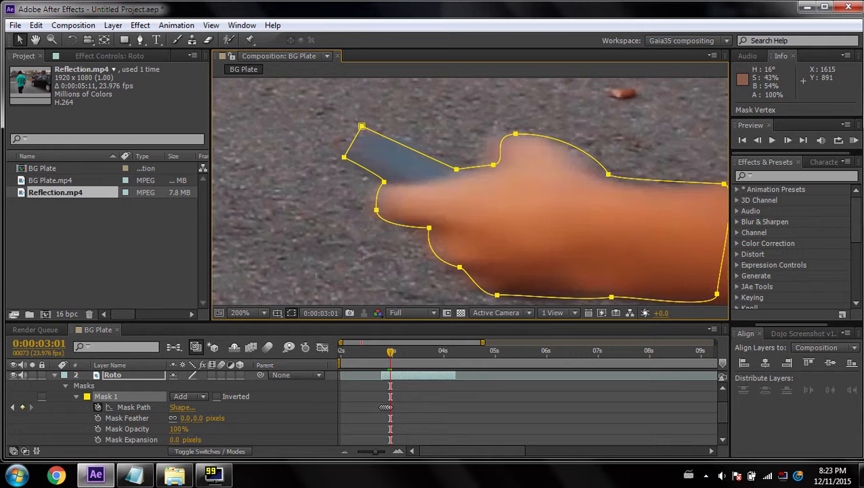
pyautogui.press('Right')
pyautogui.press('Right')
pyautogui.press('Up')
pyautogui.press('Up')
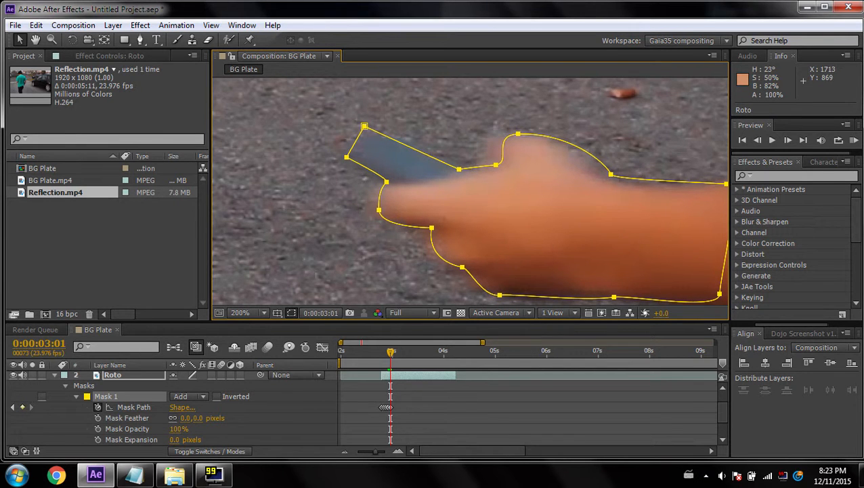
# Reposition the mask points at the base and top of the thumb at 0:00:03:01 to match its outline.
pyautogui.click(509, 189)
pyautogui.moveTo(496, 165); pyautogui.dragTo(491, 169)
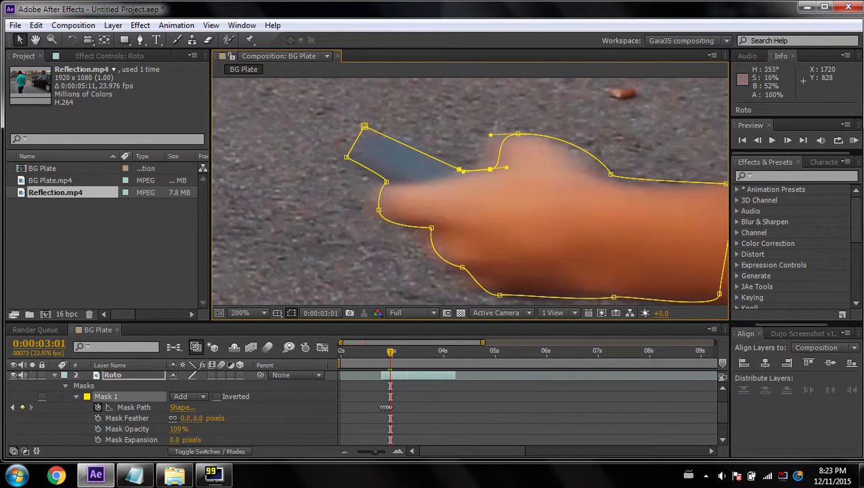
pyautogui.moveTo(517, 134); pyautogui.dragTo(506, 138)
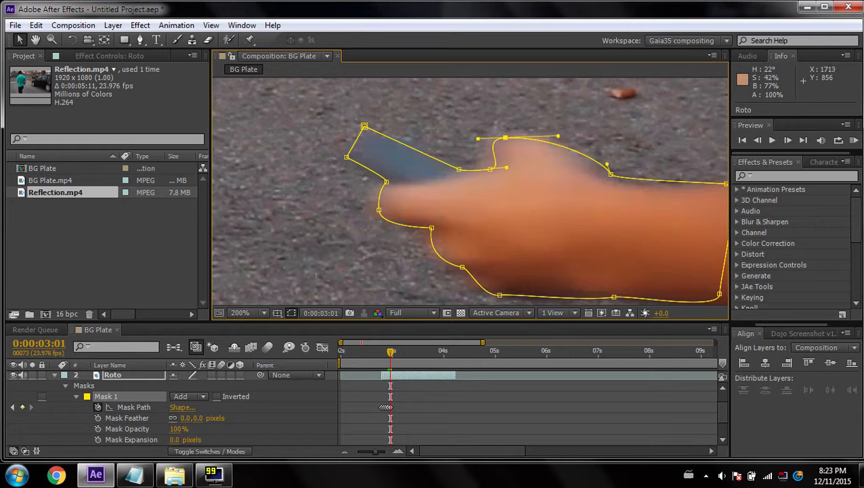
pyautogui.moveTo(490, 170); pyautogui.dragTo(482, 164)
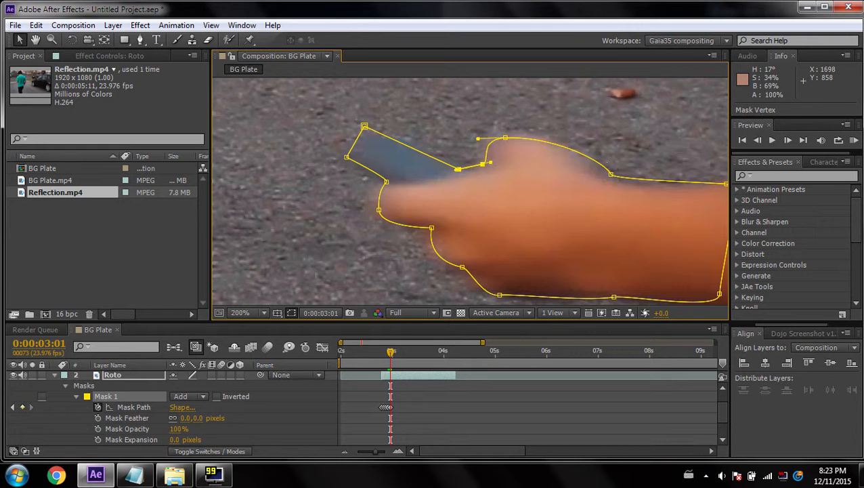
# Reshape the mask's upper wrist point and both forearm end points at 0:00:03:01 to follow the arm toward the frame edge.
pyautogui.moveTo(595, 216); pyautogui.dragTo(525, 207)
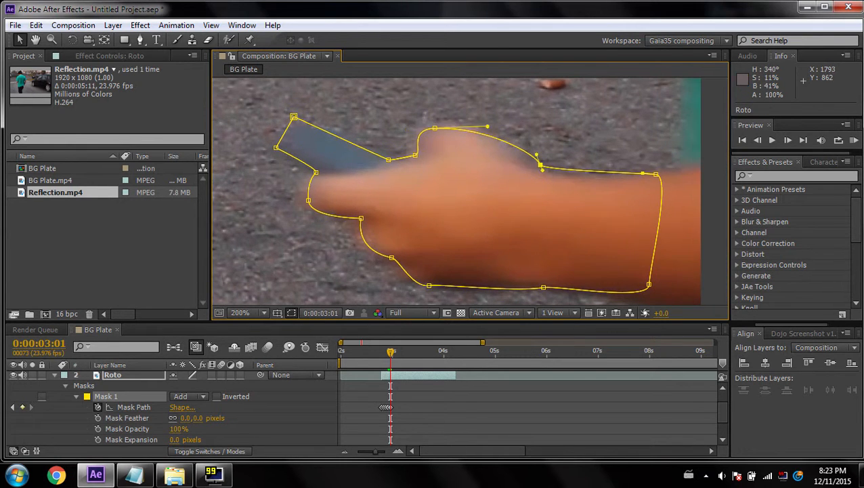
pyautogui.moveTo(539, 165); pyautogui.dragTo(535, 174)
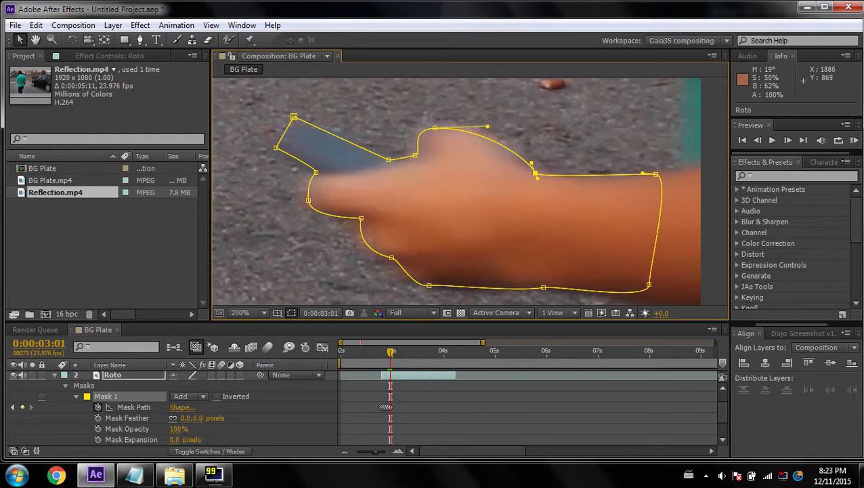
pyautogui.moveTo(657, 196); pyautogui.dragTo(611, 178)
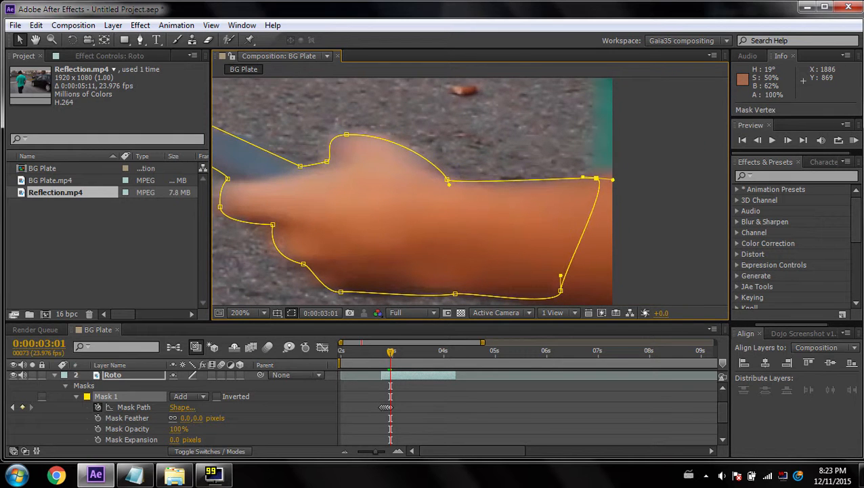
pyautogui.moveTo(562, 303); pyautogui.dragTo(572, 192)
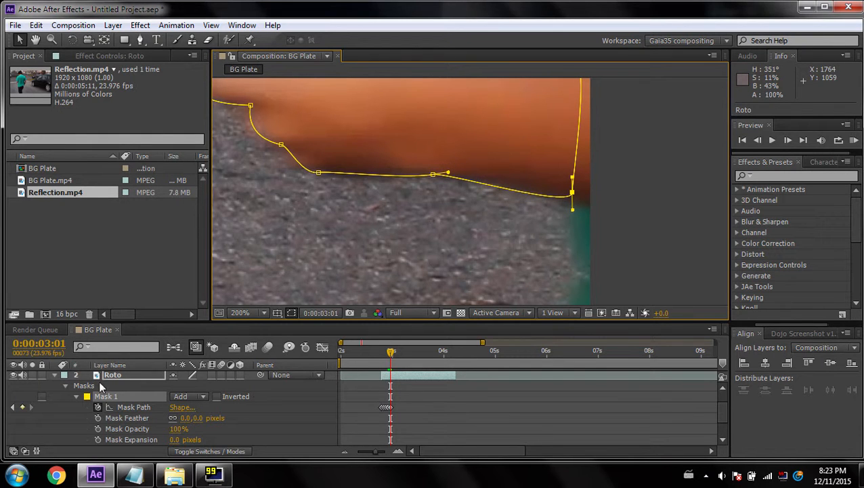
# Solo the Roto layer to isolate the masked hand and bring it into view.
pyautogui.click(32, 375)
pyautogui.scroll(-1, 434, 203)
pyautogui.moveTo(422, 182); pyautogui.dragTo(456, 195)
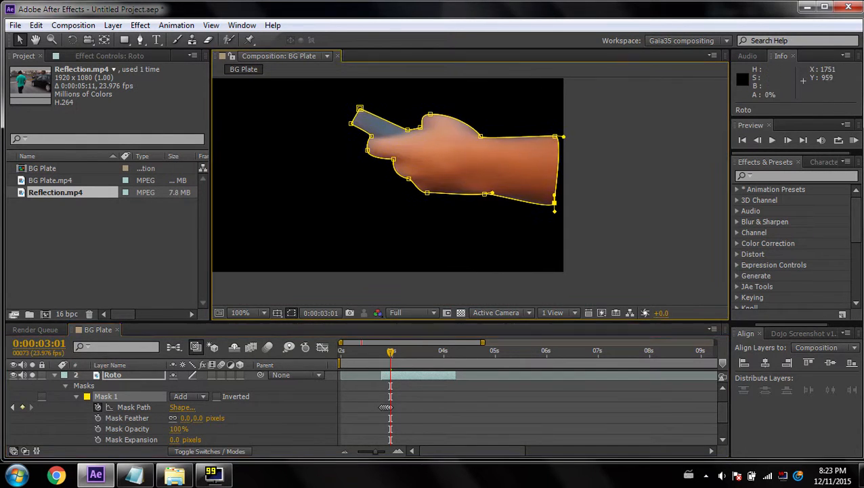
# RAM preview the masked hand from 0:00:02:21, stop playback and scrub through the mask keyframes to 0:00:03:01.
pyautogui.moveTo(388, 369); pyautogui.dragTo(378, 369)
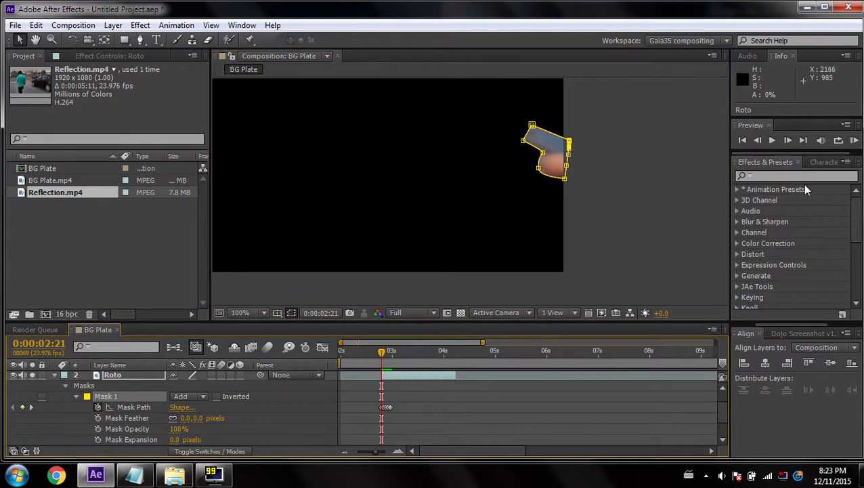
pyautogui.click(854, 140)
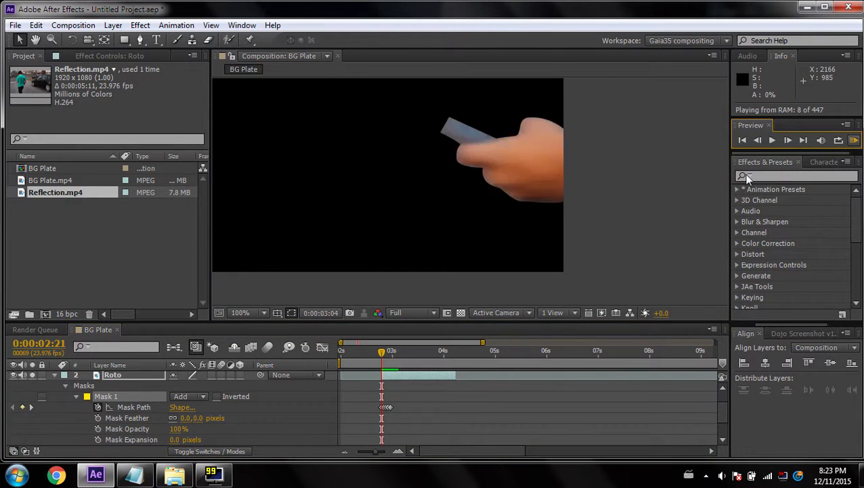
pyautogui.click(398, 332)
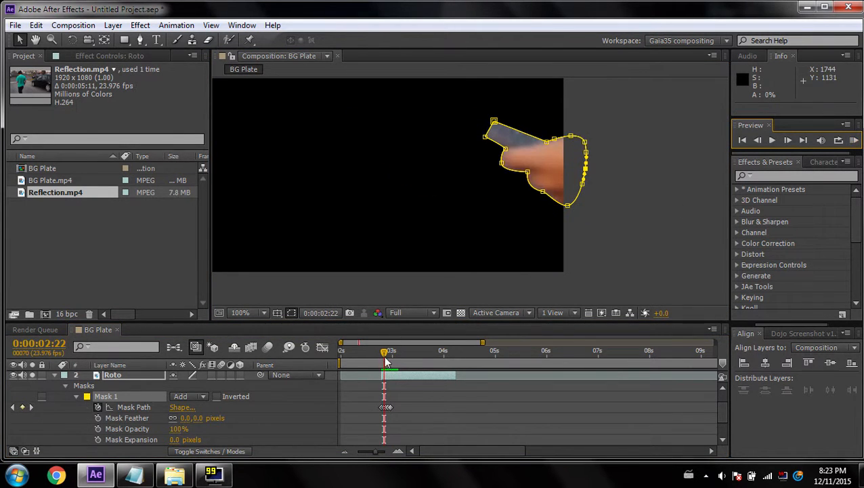
pyautogui.moveTo(386, 362); pyautogui.dragTo(390, 364)
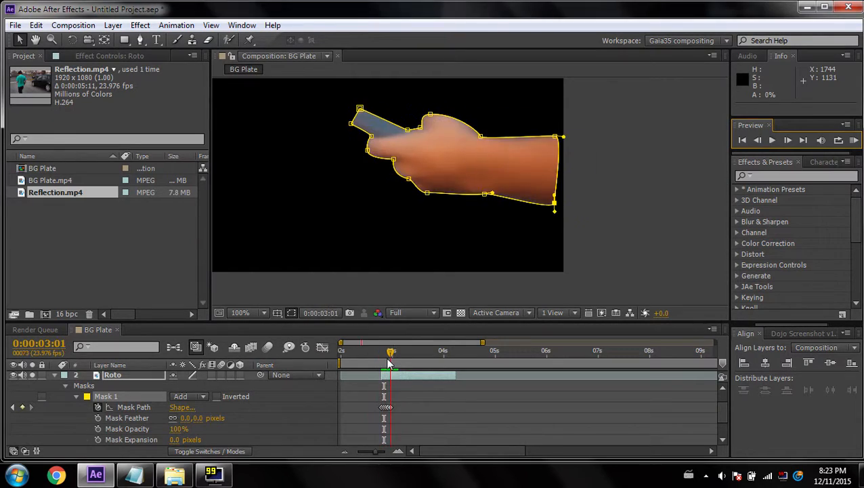